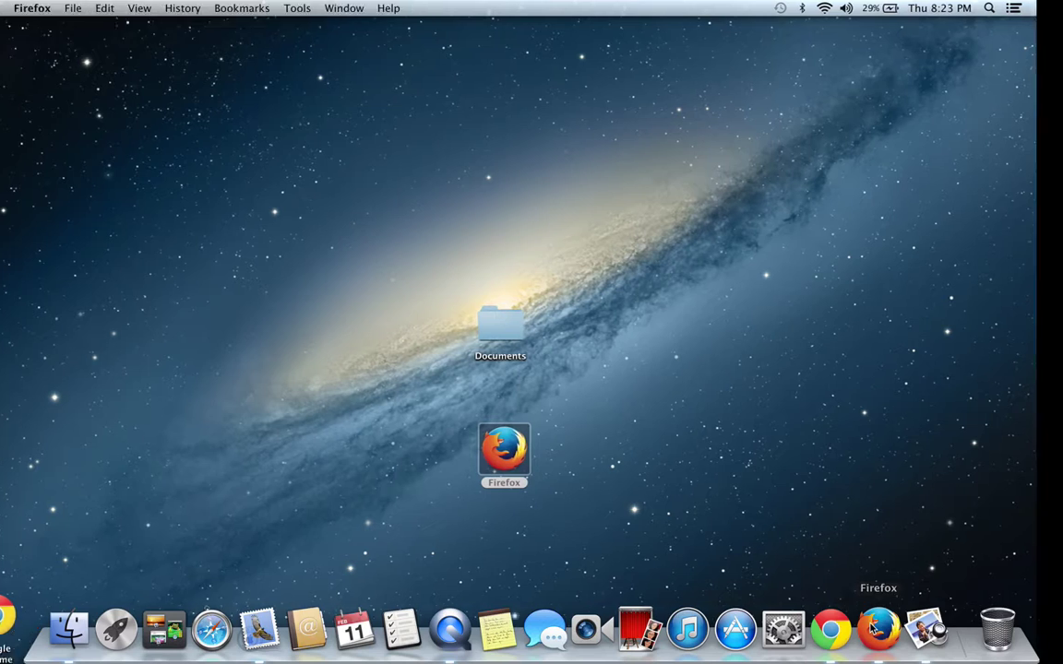
Open the immigration law firm's website in Firefox.
left_click(96, 18)
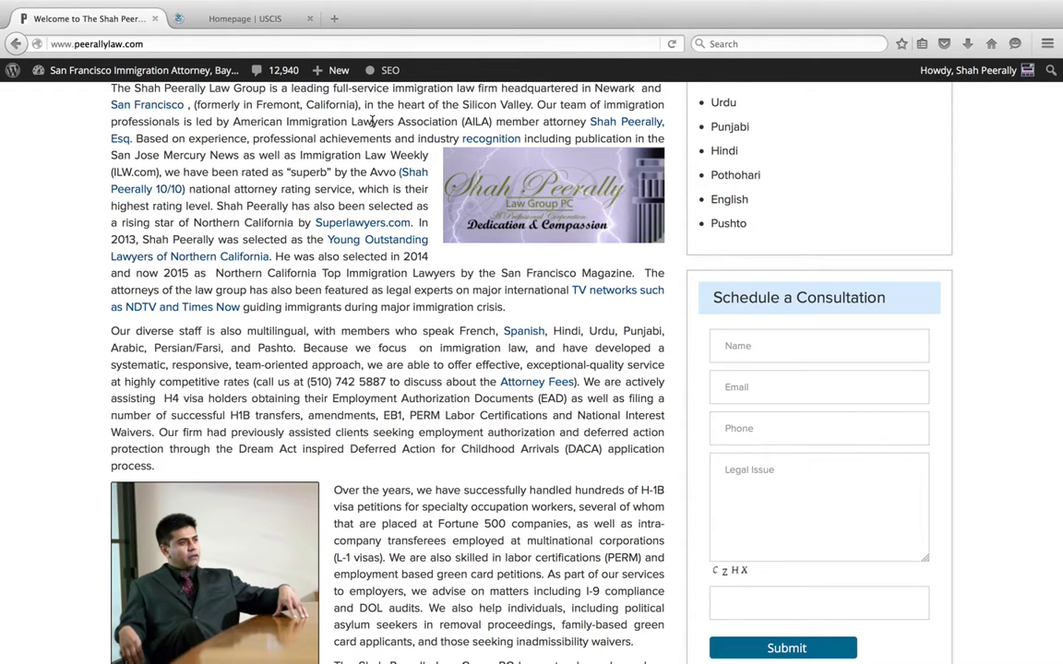
Browse the USCIS homepage's services and news, then go to its Forms page.
left_click(279, 20)
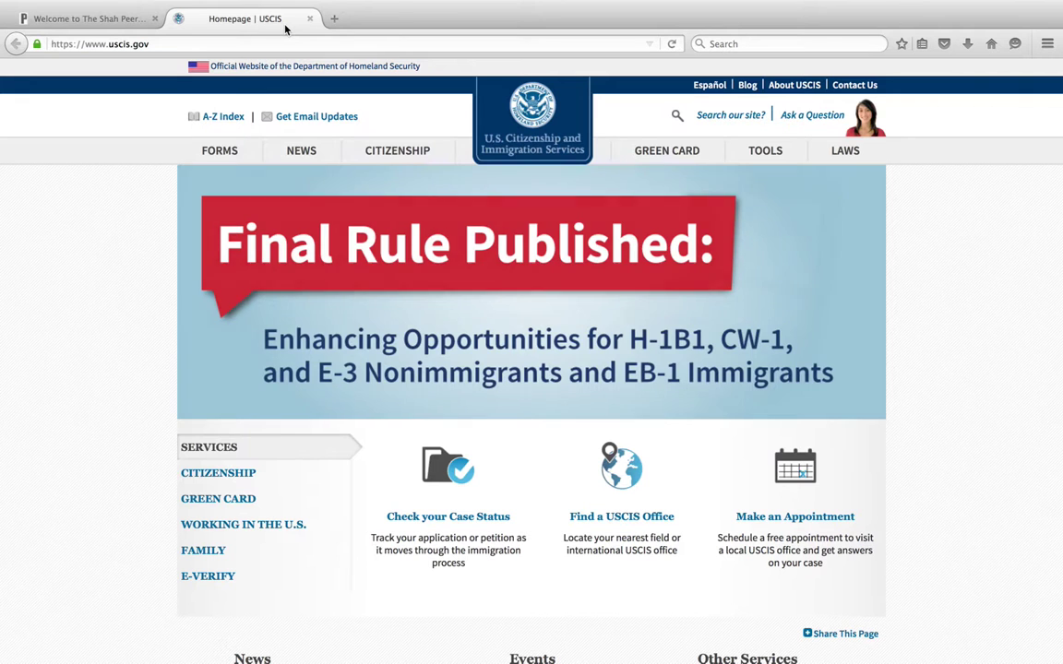
mouse_move(449, 140)
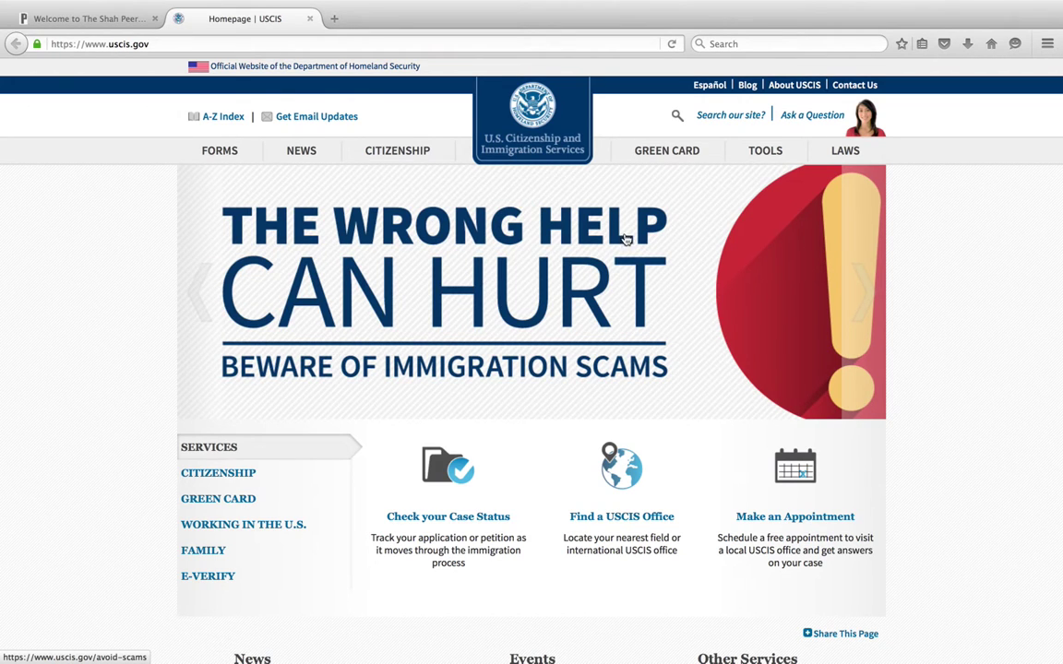
scroll(749, 262, "down", 3)
scroll(749, 262, "down", 4)
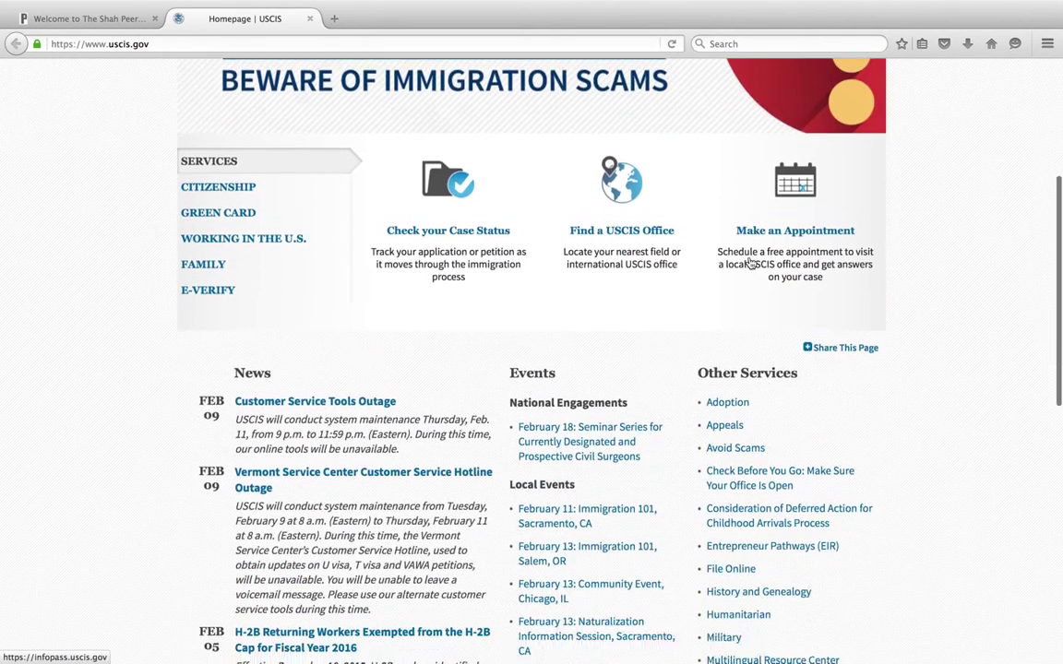
scroll(752, 264, "up", 8)
left_click(235, 153)
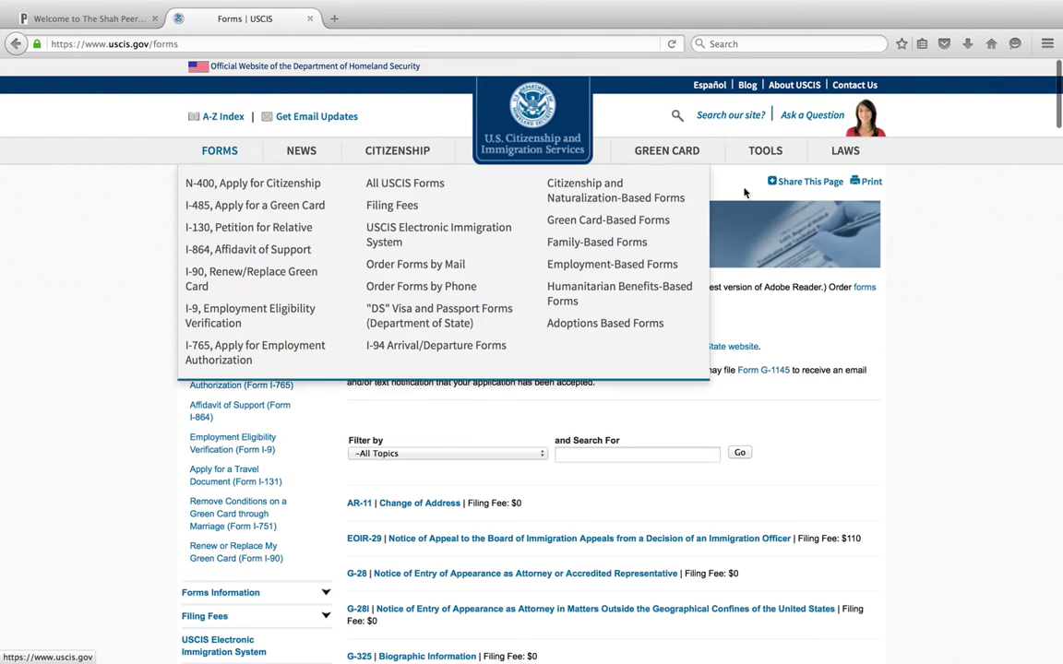
Search the USCIS forms for 'foia' and open the Form G-639 PDF.
left_click(648, 451)
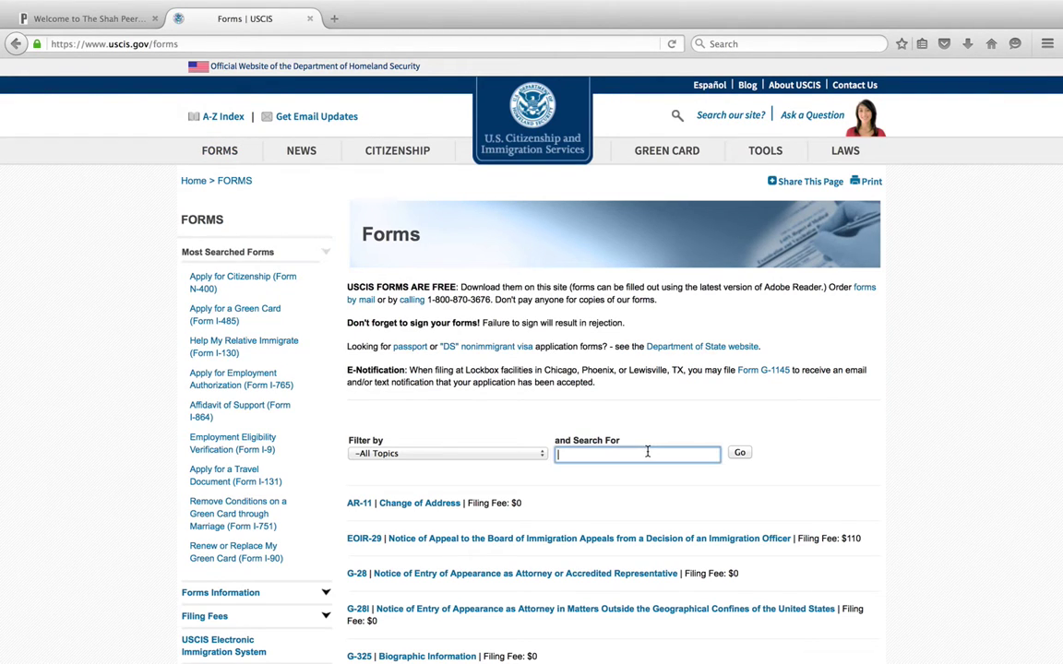
type("foia")
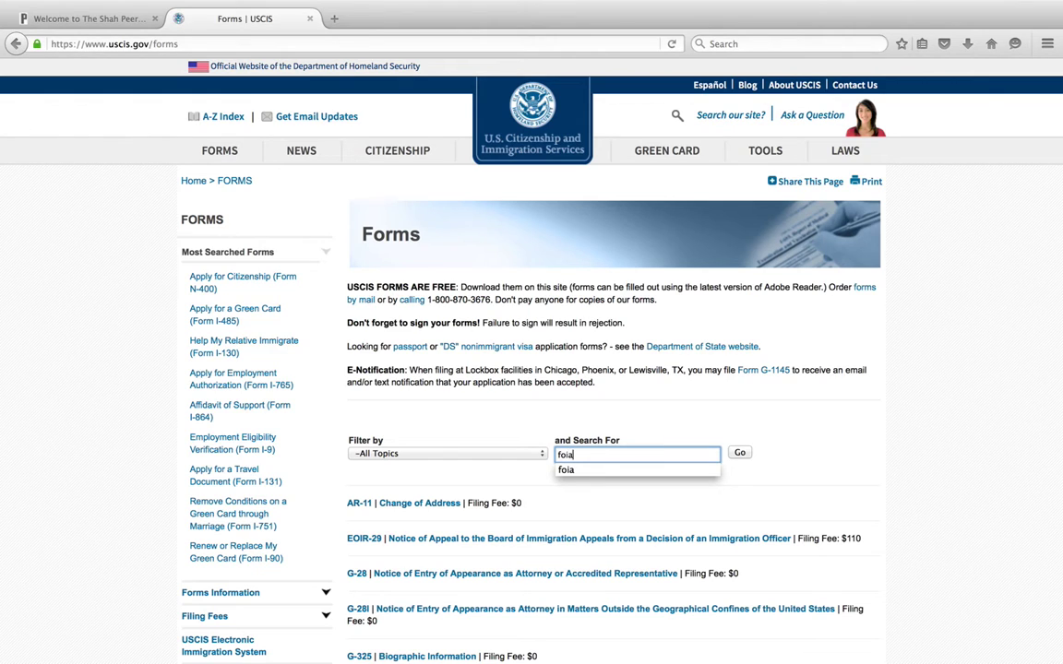
key("Return")
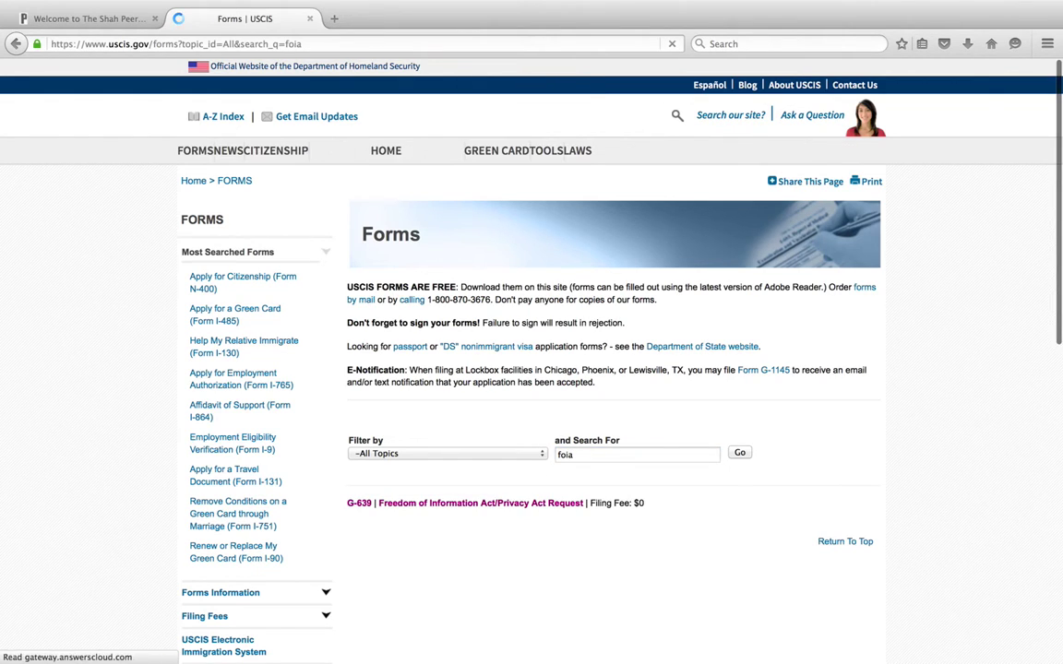
left_click(535, 508)
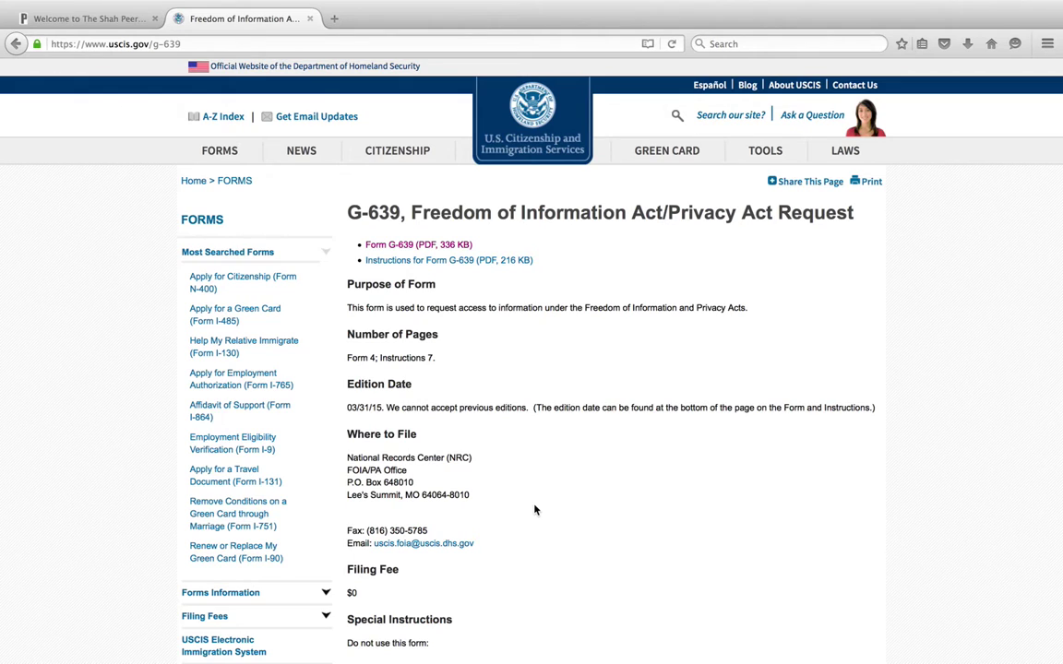
left_click(444, 247)
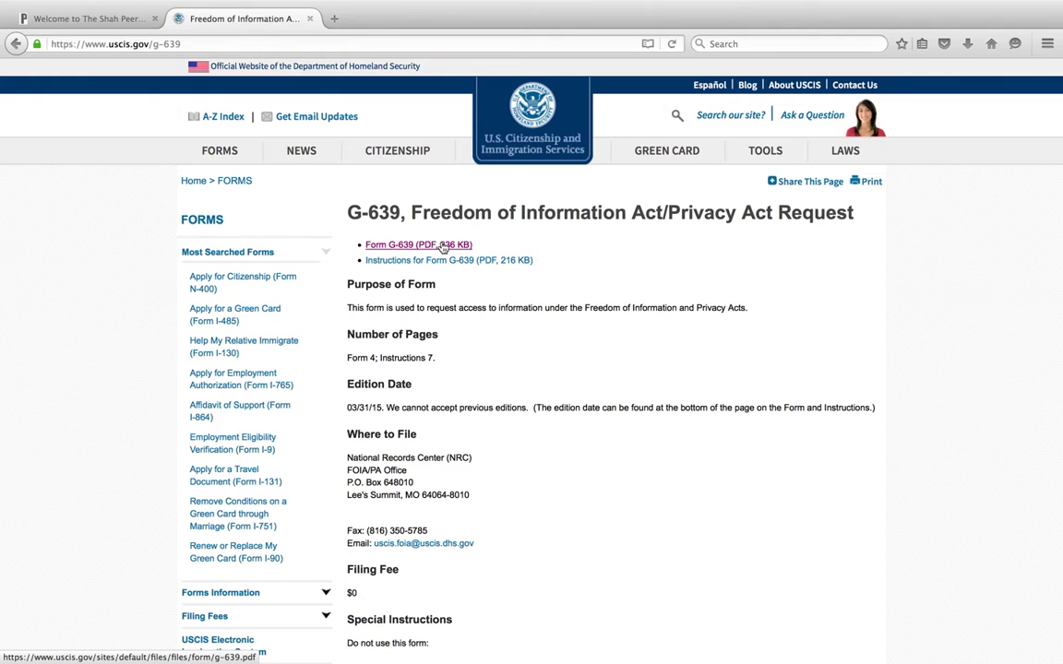
left_click(443, 245)
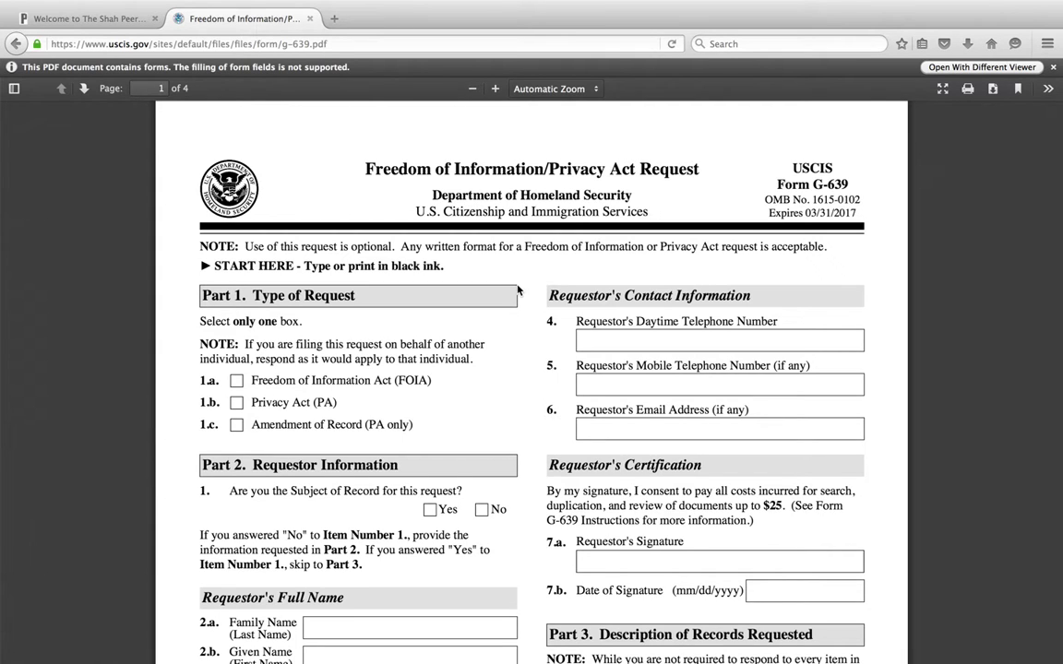
Scroll through page 1 of the blank Form G-639 in Firefox's PDF viewer.
scroll(518, 290, "down", 1)
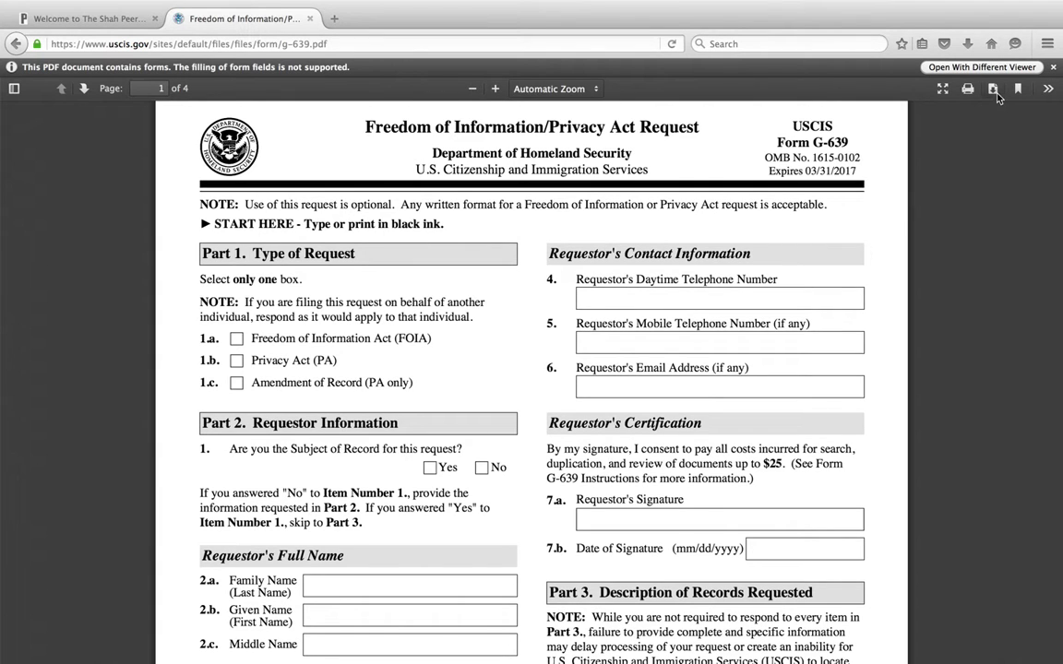
scroll(492, 302, "down", 3)
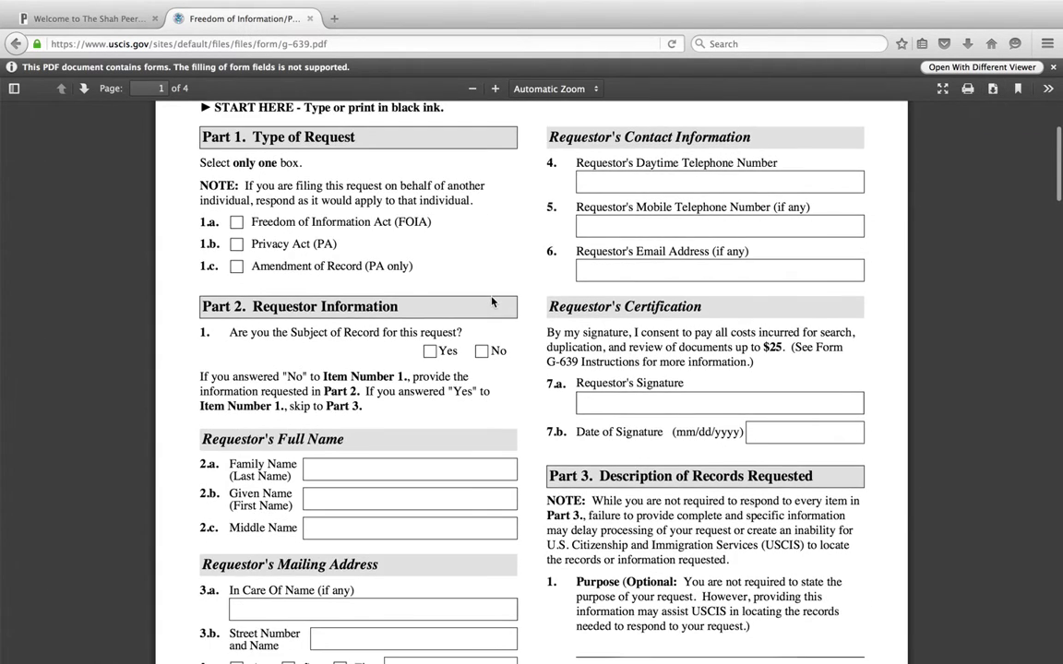
Save the G-639 PDF to disk and open g-639(1).pdf from the downloads list.
left_click(993, 90)
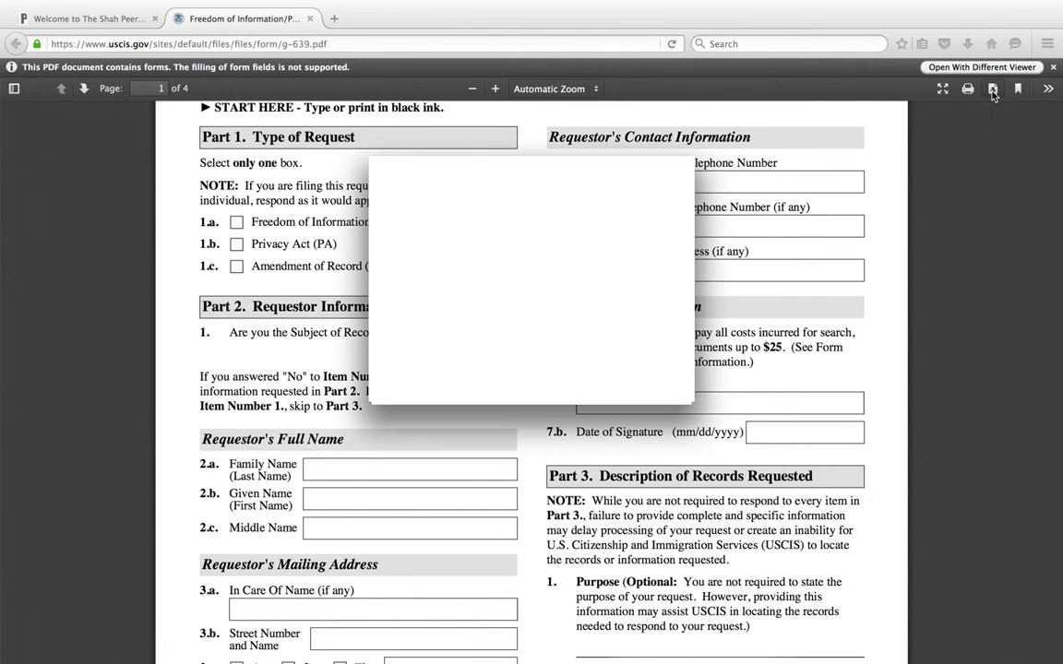
left_click(584, 381)
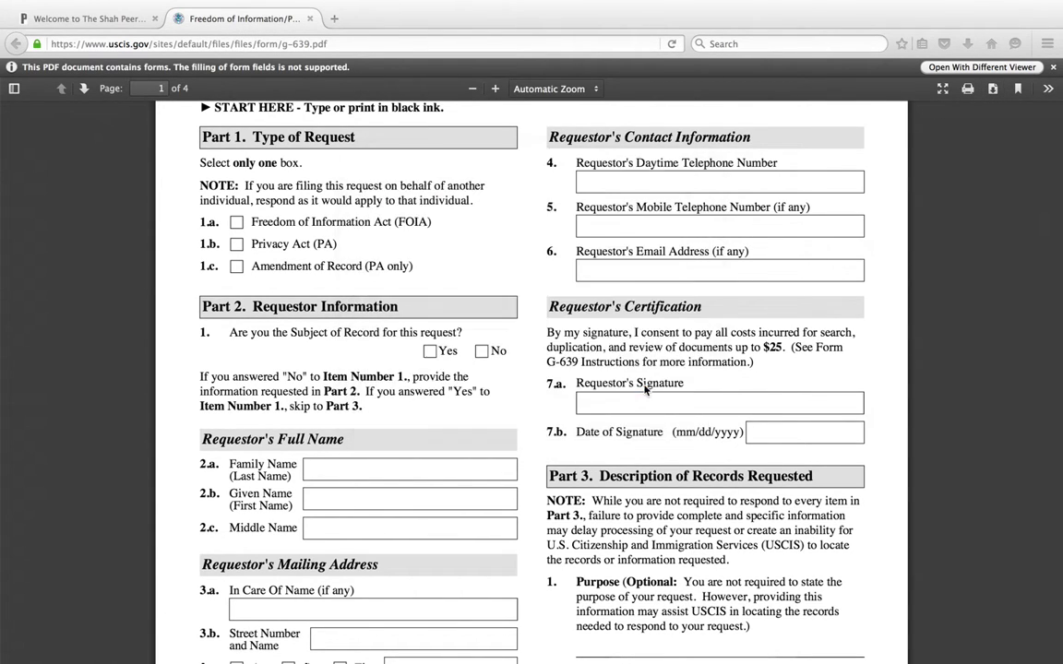
left_click(969, 44)
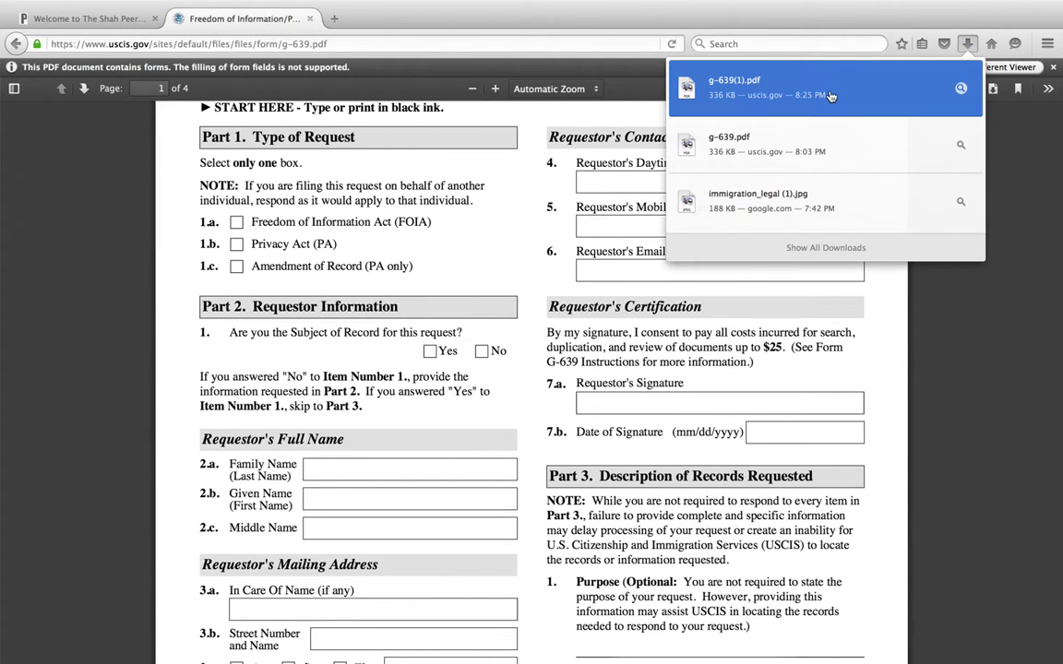
left_click(831, 96)
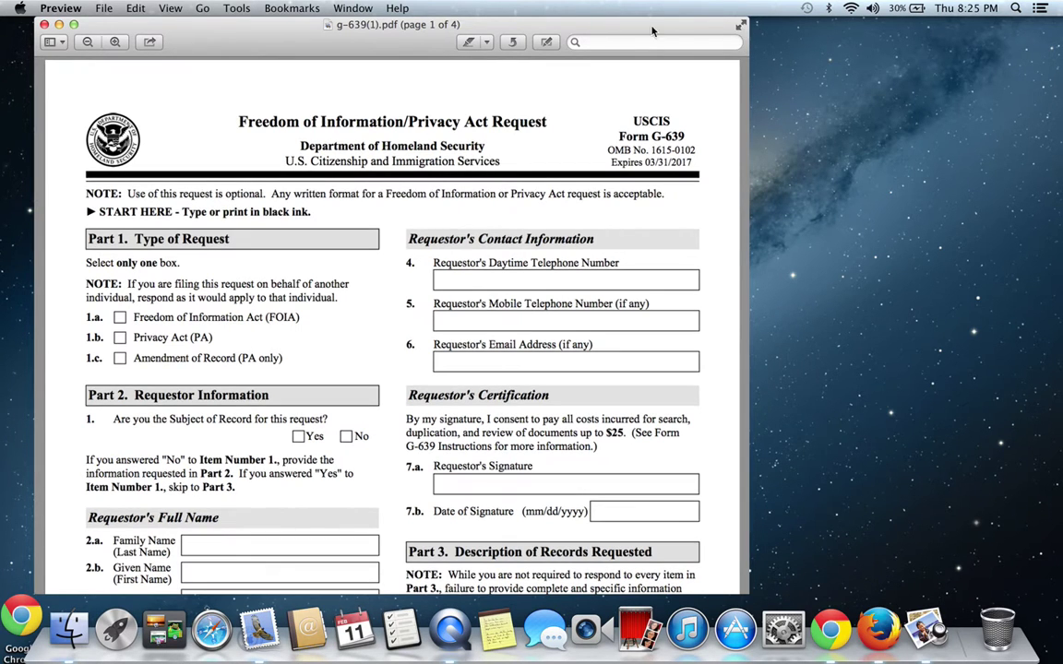
In full screen, tick 1.a FOIA and answer Yes to being the subject of record.
left_click(743, 29)
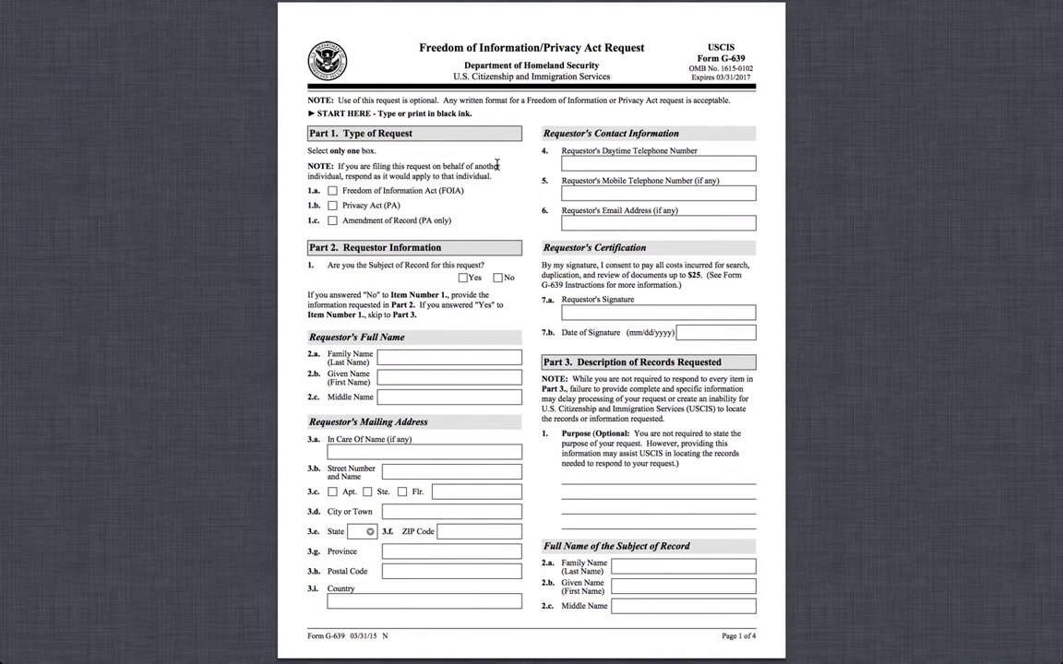
left_click(332, 191)
left_click(464, 278)
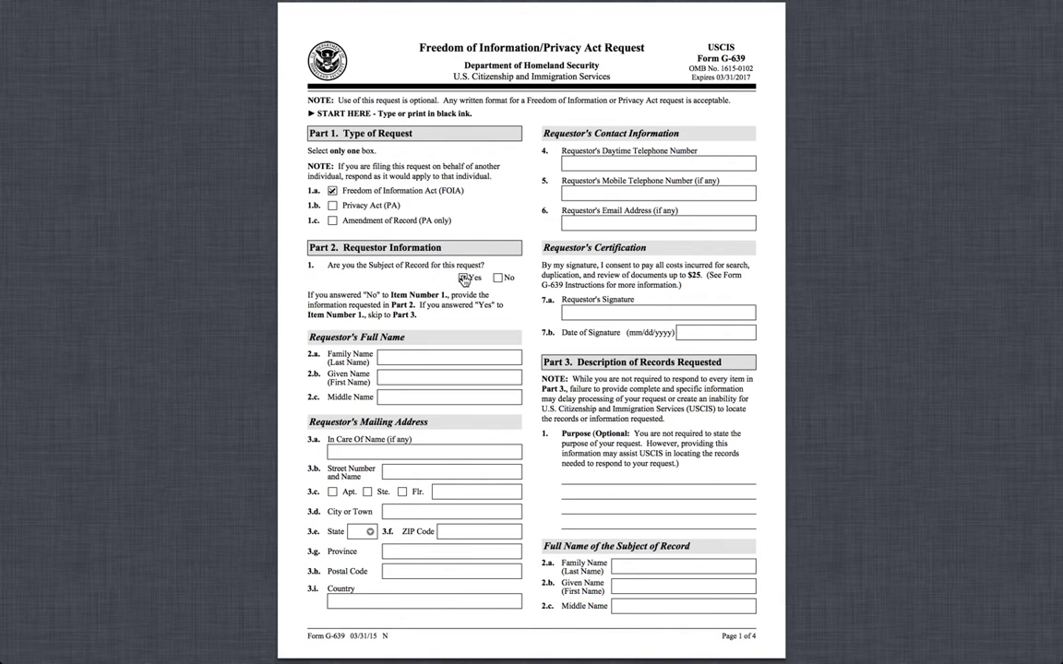
Enter the requestor's family name in 2.a and given name in 2.b.
left_click(418, 361)
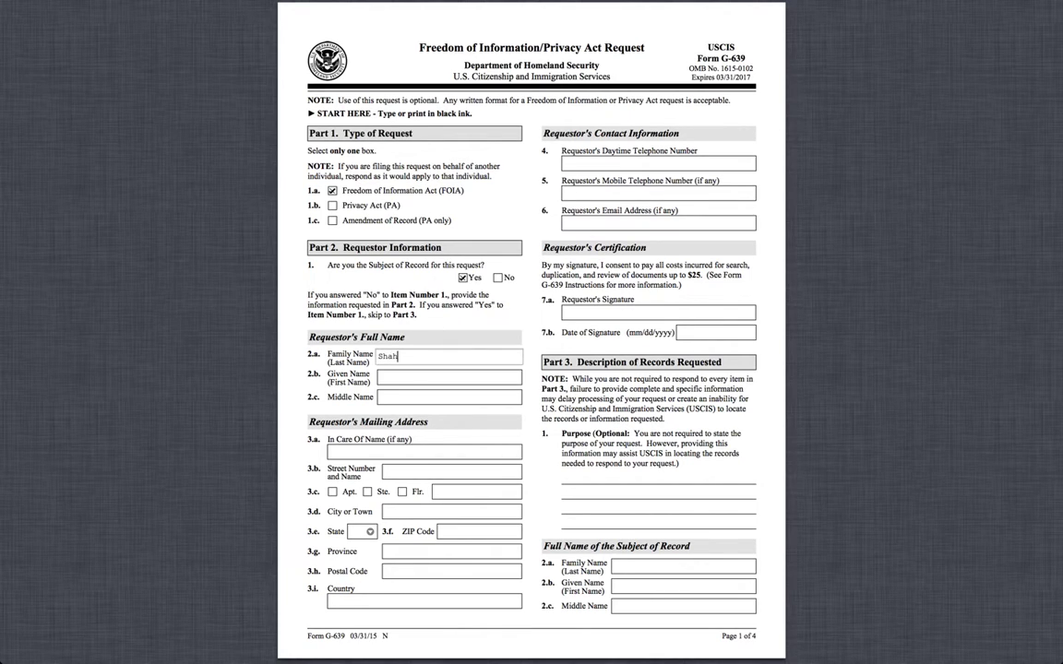
left_click(386, 378)
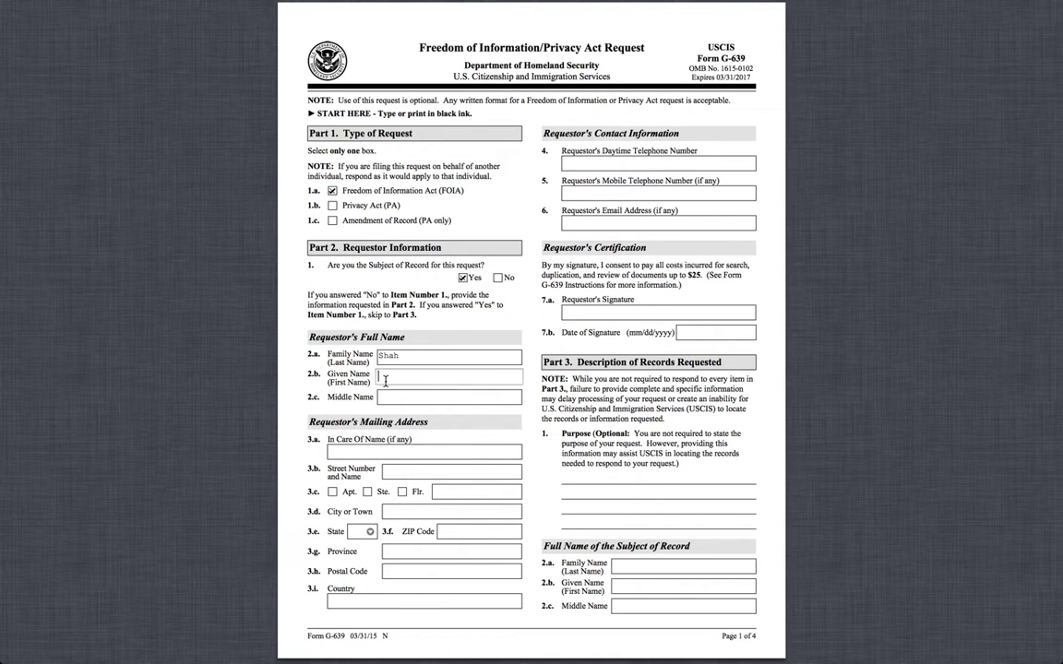
double_click(387, 357)
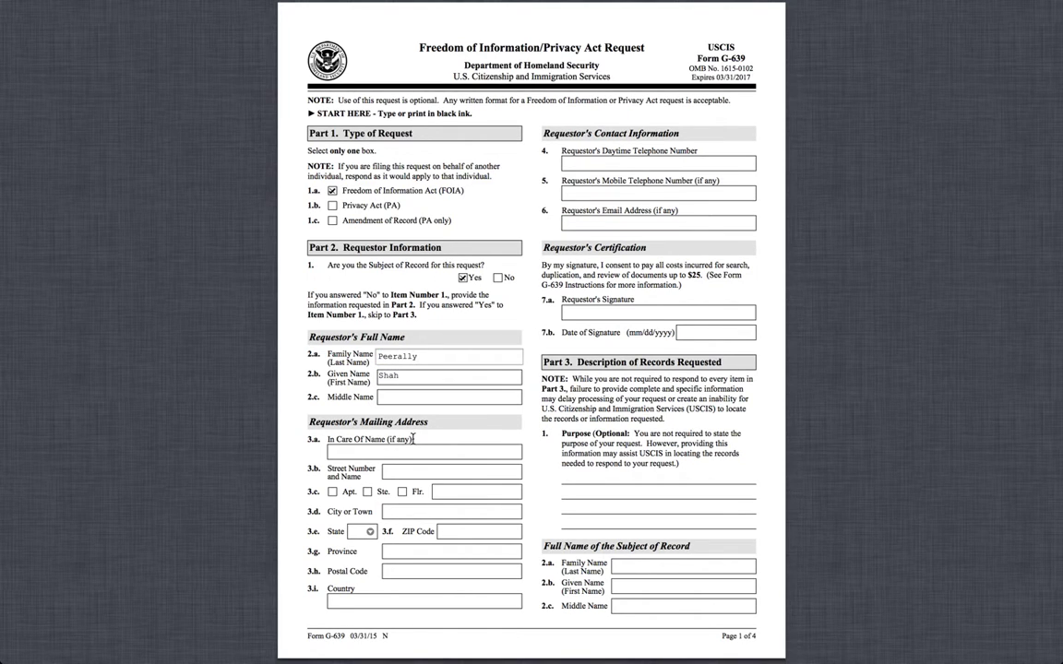
left_click(413, 450)
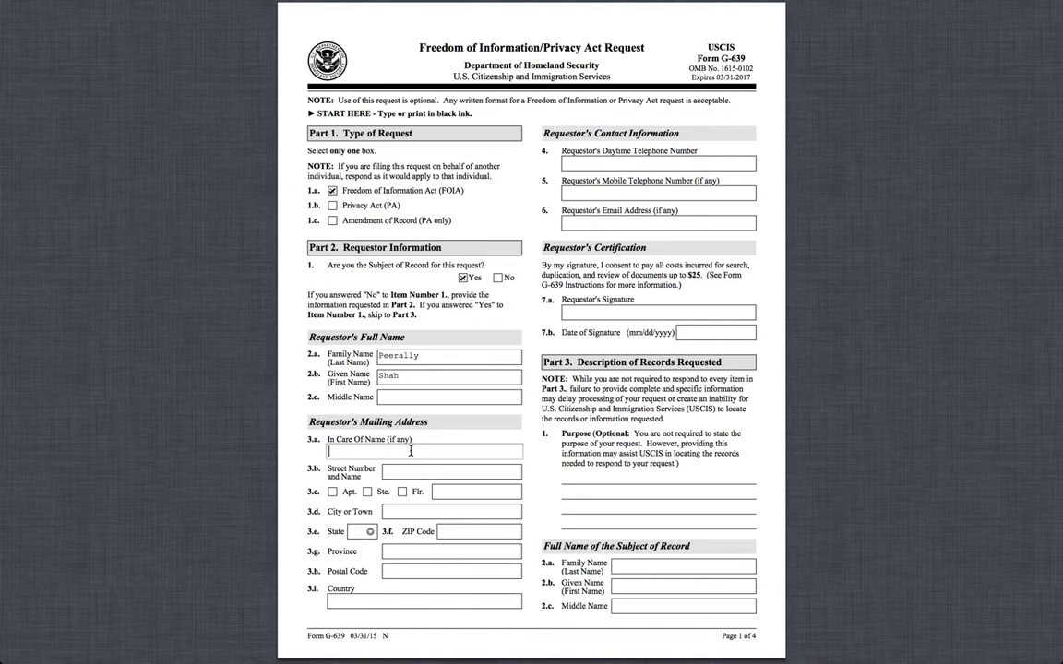
left_click(575, 169)
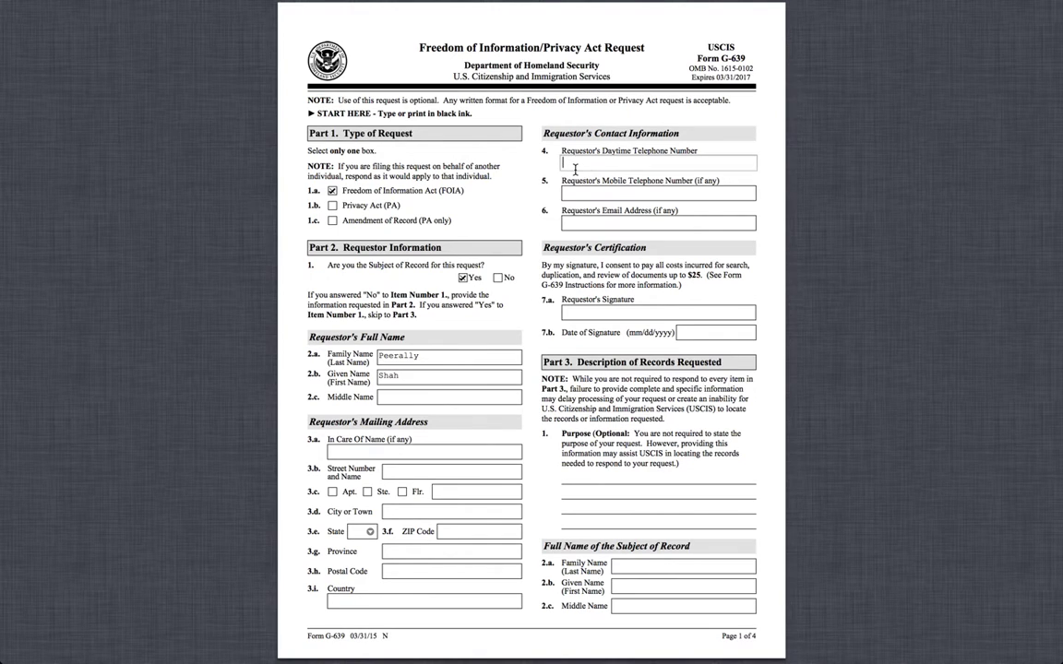
Fill in the requestor's daytime telephone number and e-mail address.
left_click(582, 162)
key("BackSpace")
left_click(637, 162)
left_click(621, 222)
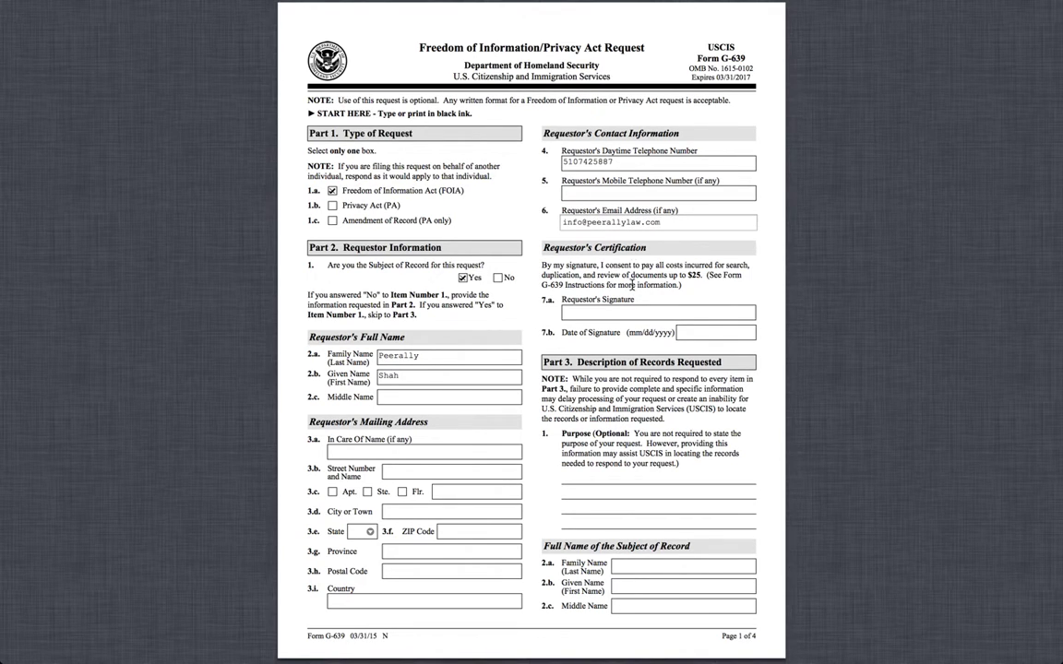
Enter the purpose 'All documents related to my immigration including I-140 petition.'.
scroll(632, 285, "down", 1)
scroll(632, 286, "up", 1)
left_click(627, 498)
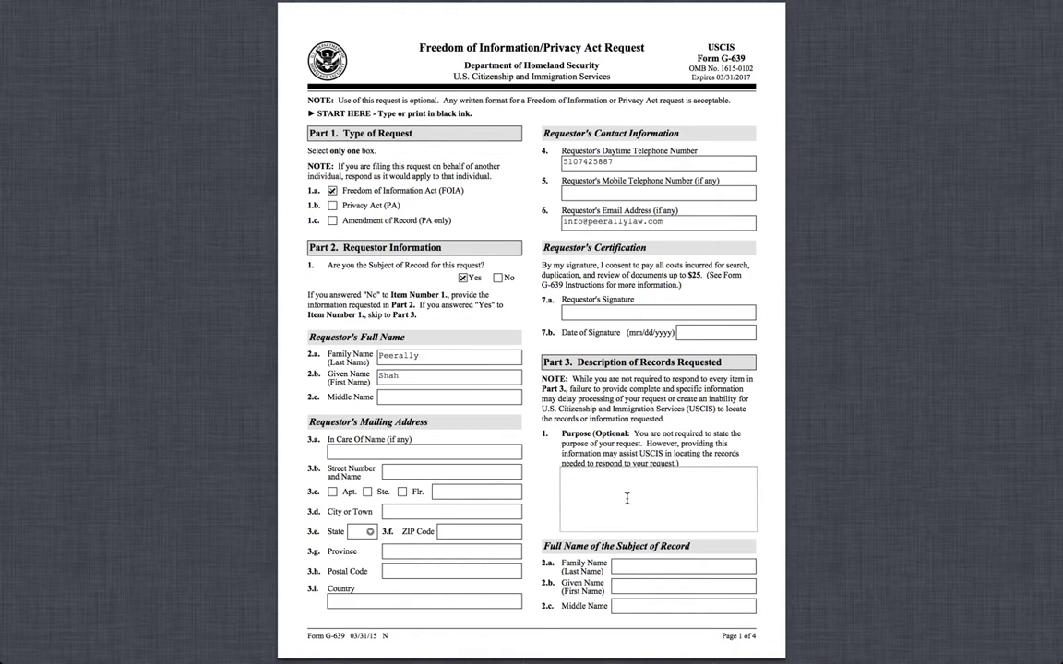
type("All documents related to my immigration including ")
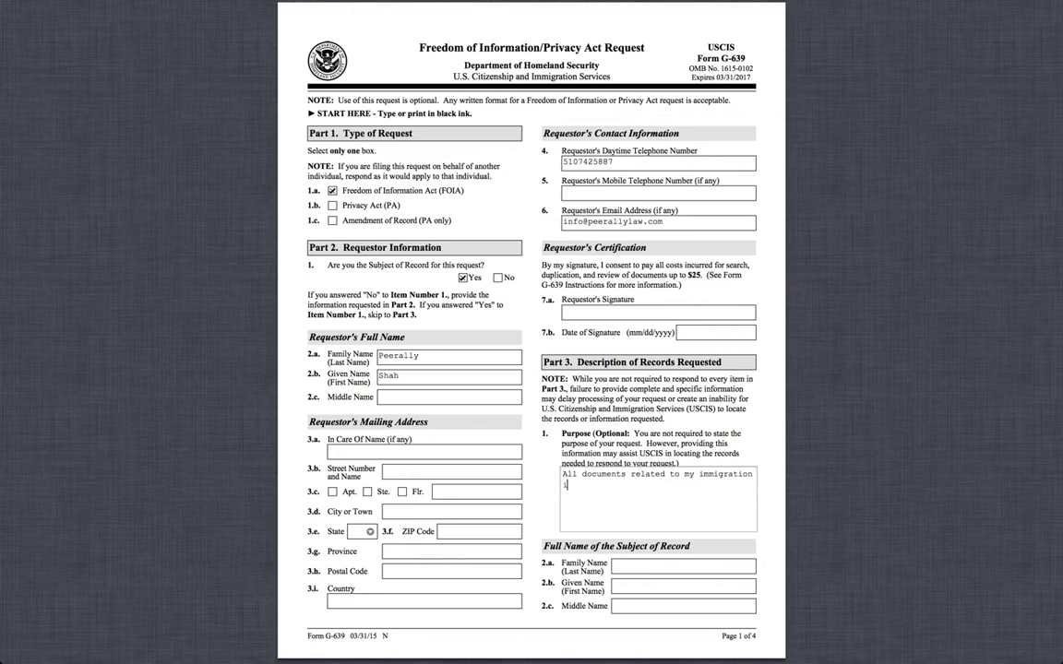
type("I-140 petition.")
left_click(610, 453)
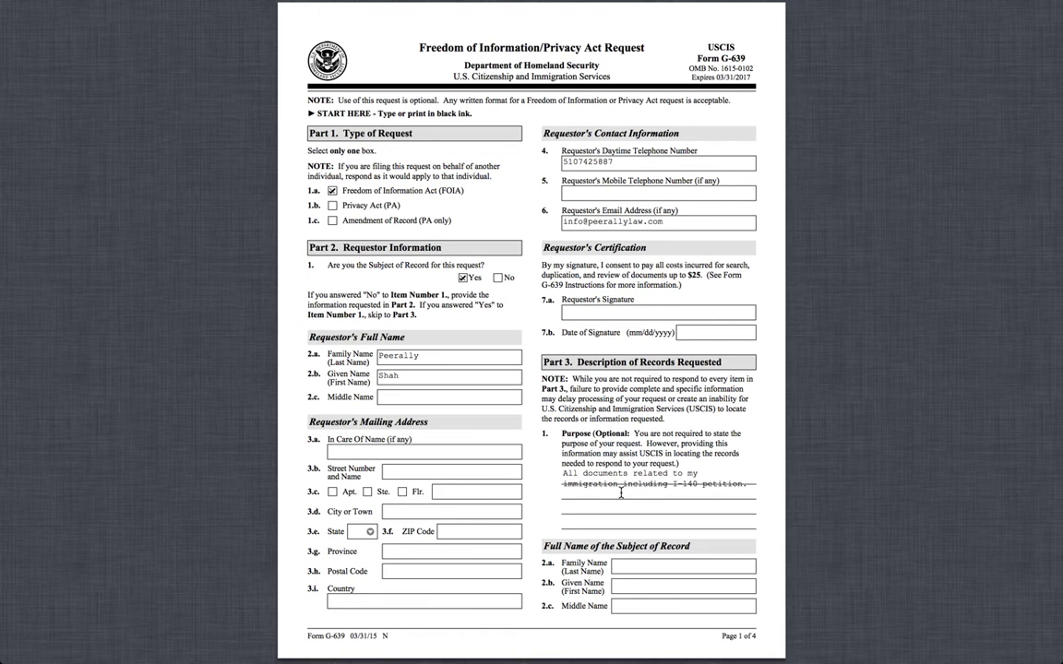
Scroll past pages 2–3 to page 4, the blank Part 5 Additional Information.
scroll(621, 494, "down", 10)
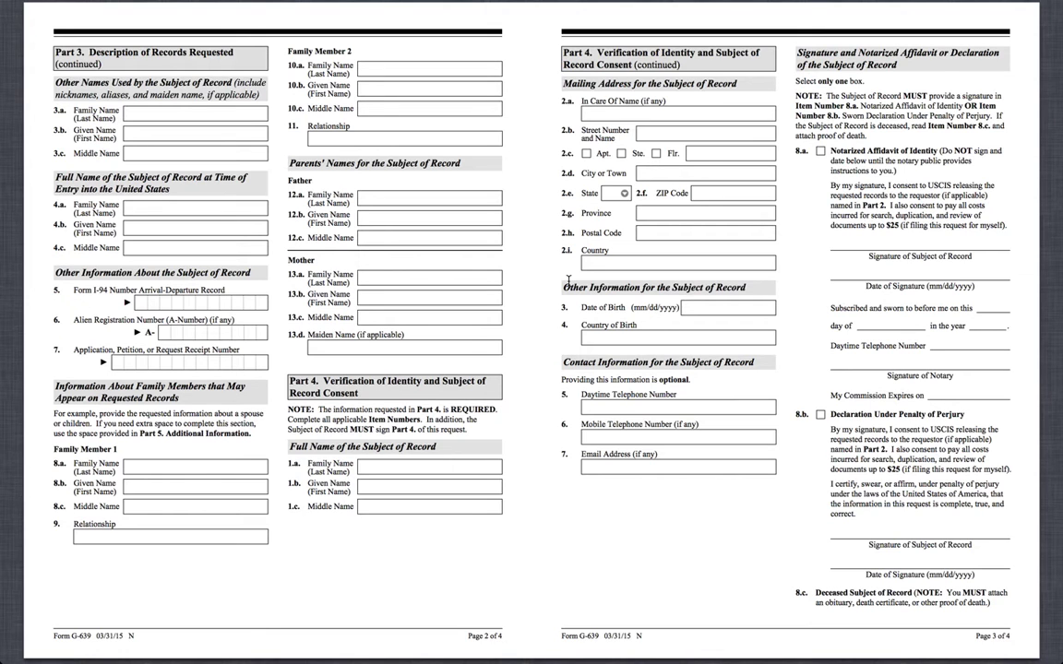
scroll(569, 281, "down", 10)
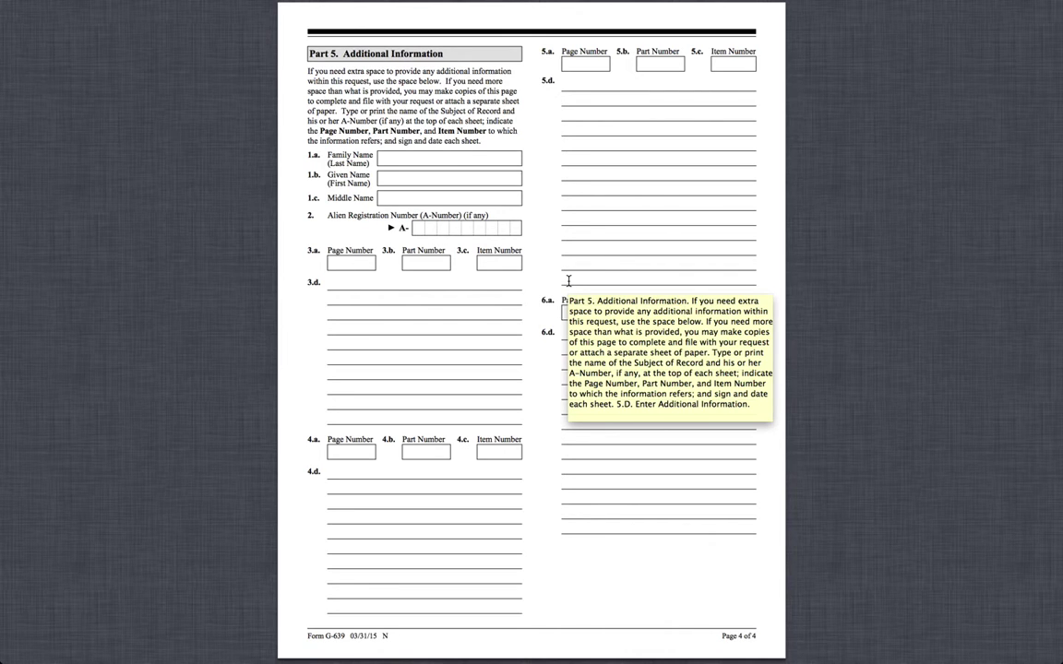
scroll(568, 280, "up", 5)
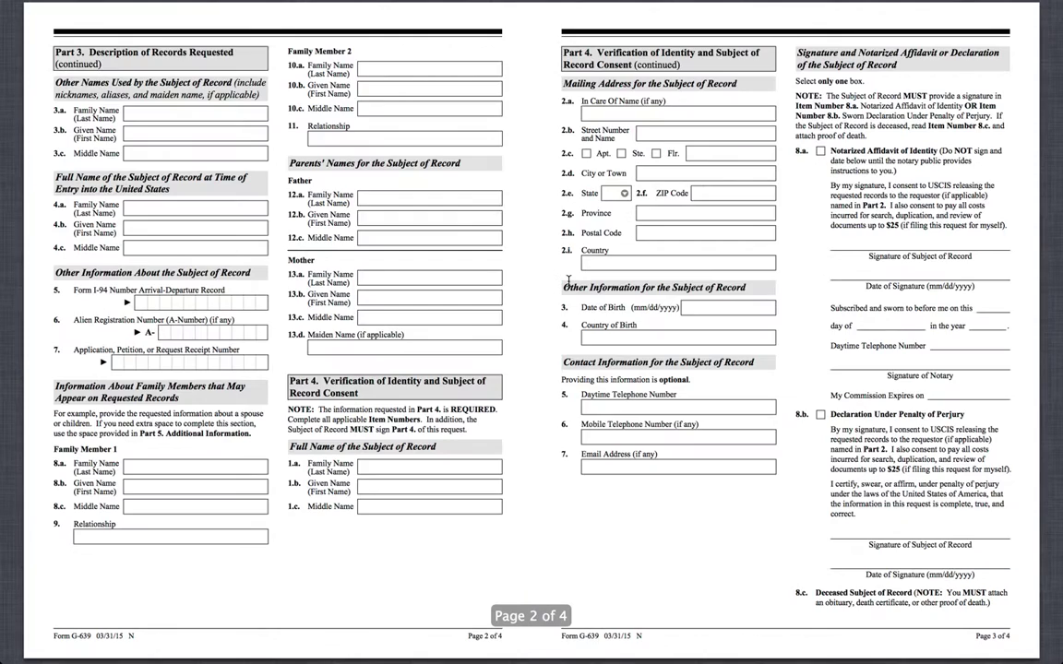
scroll(569, 280, "down", 5)
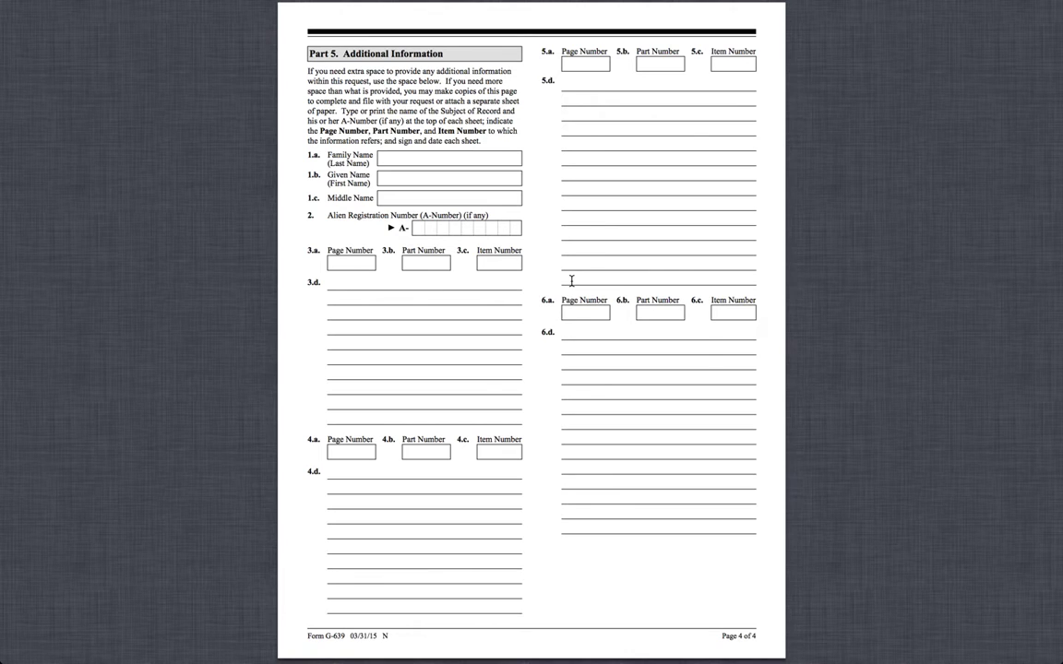
scroll(571, 281, "down", 3)
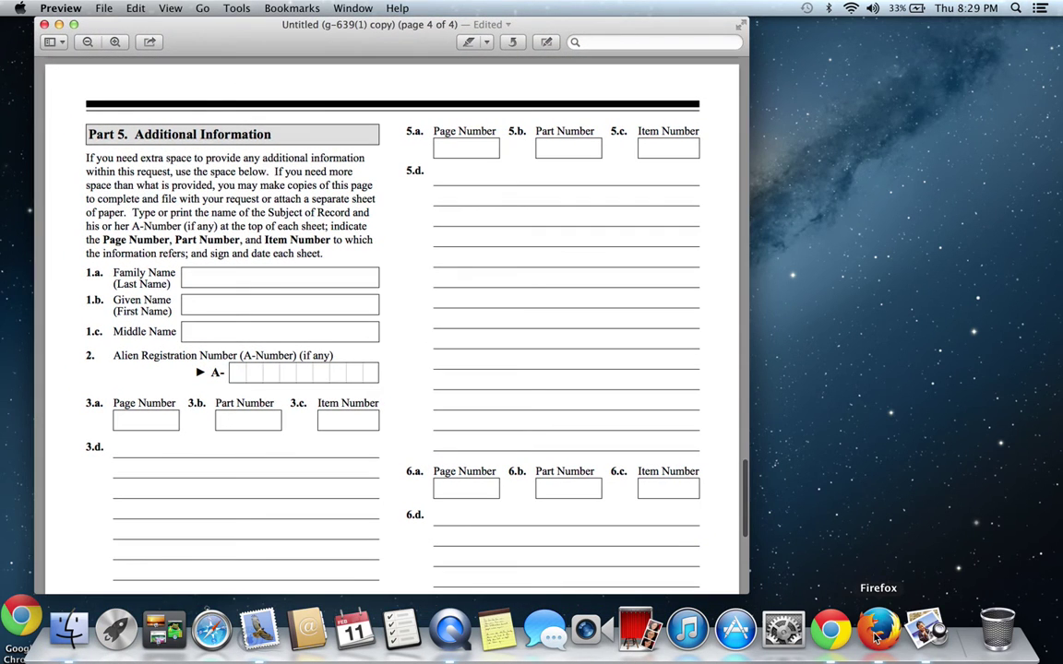
Exit full screen so the form sits in a regular Preview window on page 4.
left_click(521, 162)
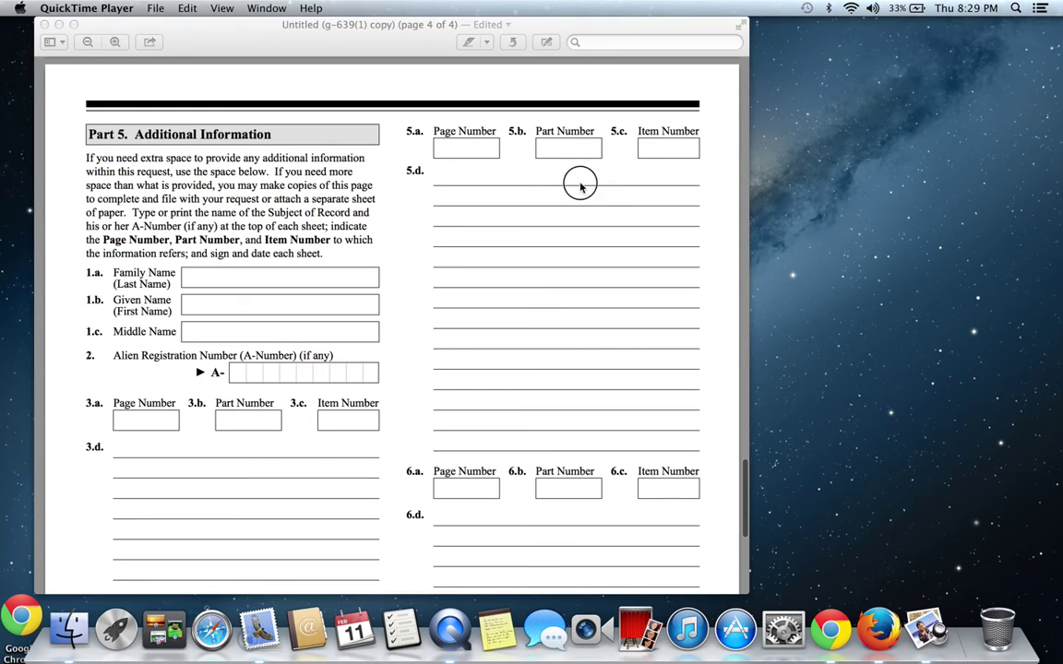
Switch to Firefox and bring up the law firm's website tab.
left_click(879, 631)
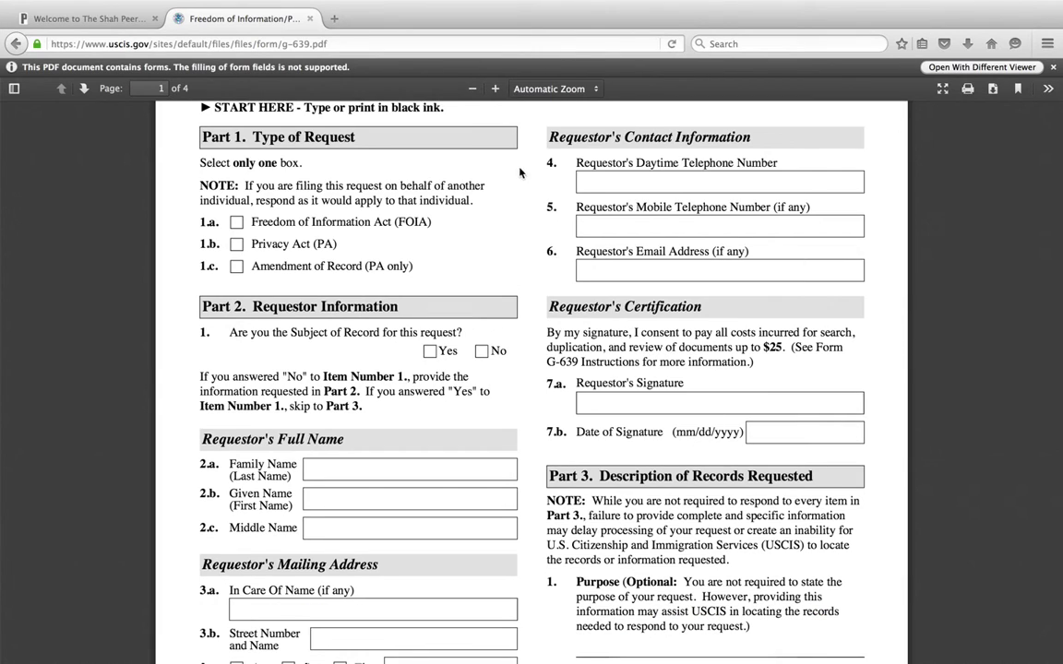
left_click(58, 7)
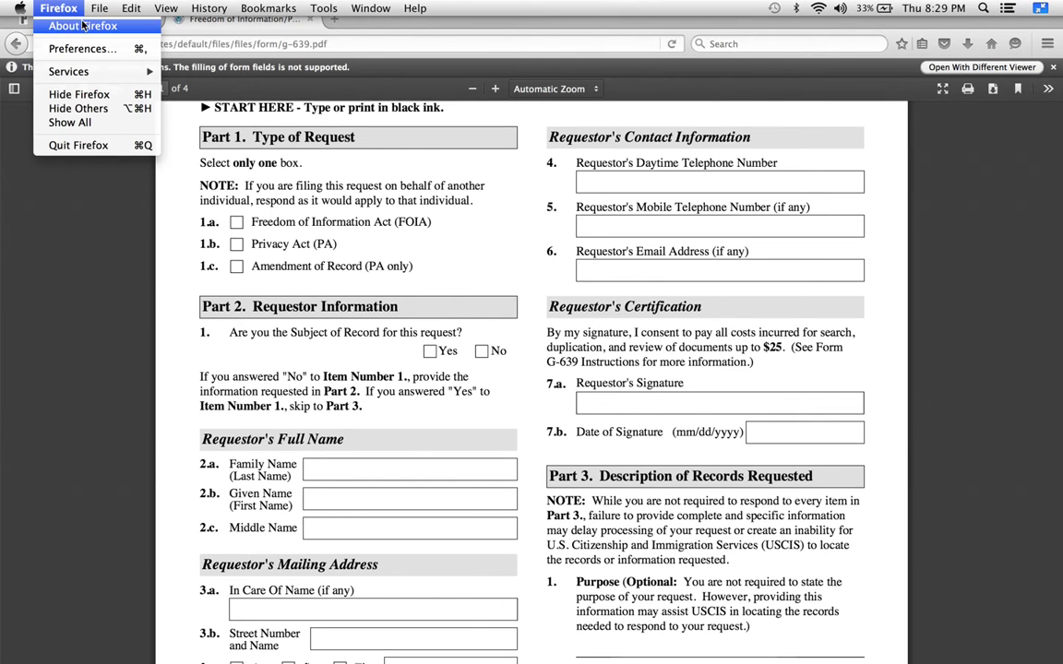
left_click(28, 25)
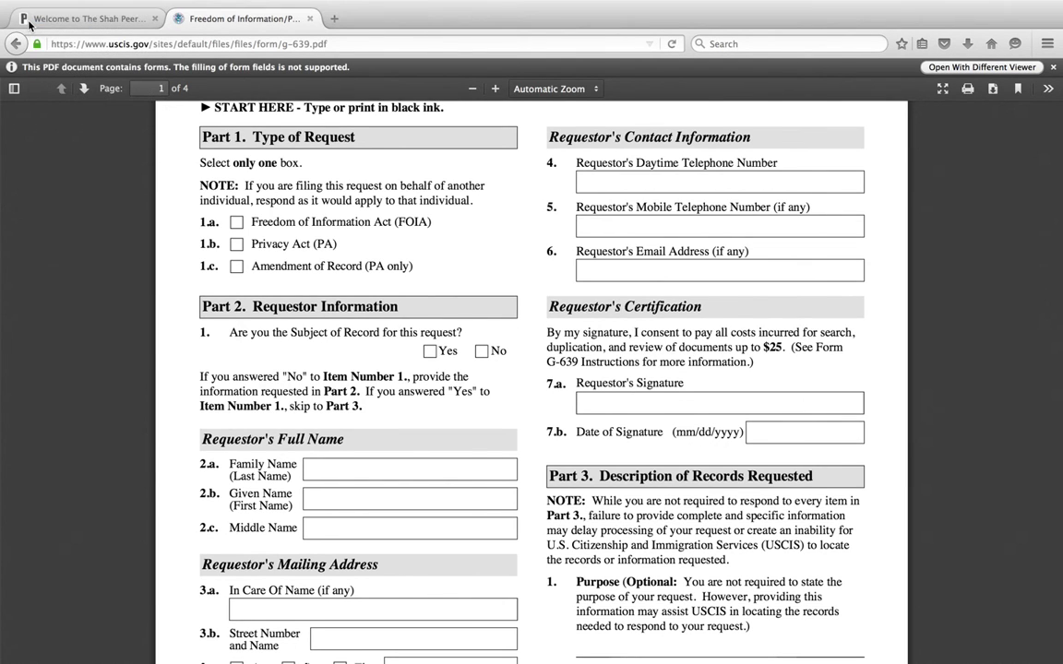
left_click(29, 25)
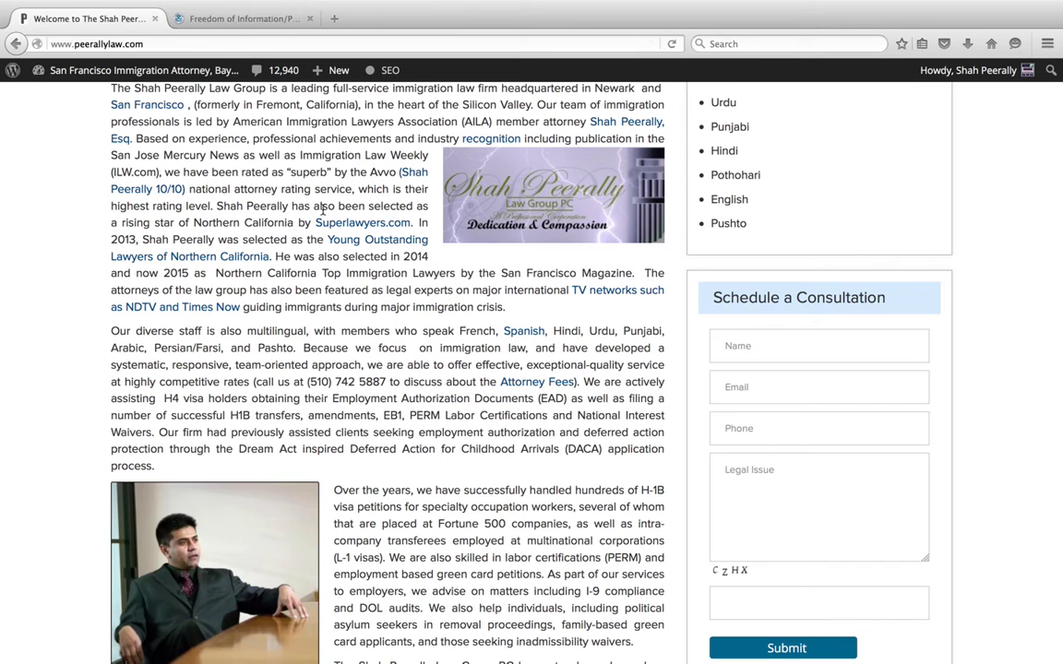
Scroll down the law firm's home page to its employment-based and other visa categories.
scroll(323, 209, "up", 10)
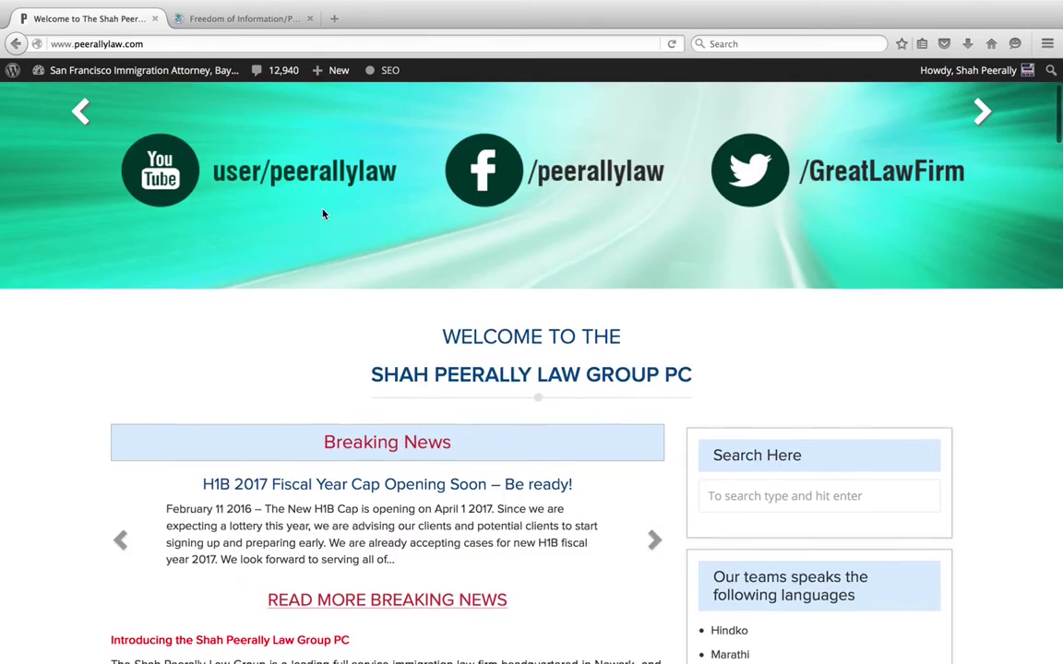
scroll(323, 214, "up", 3)
scroll(323, 214, "down", 10)
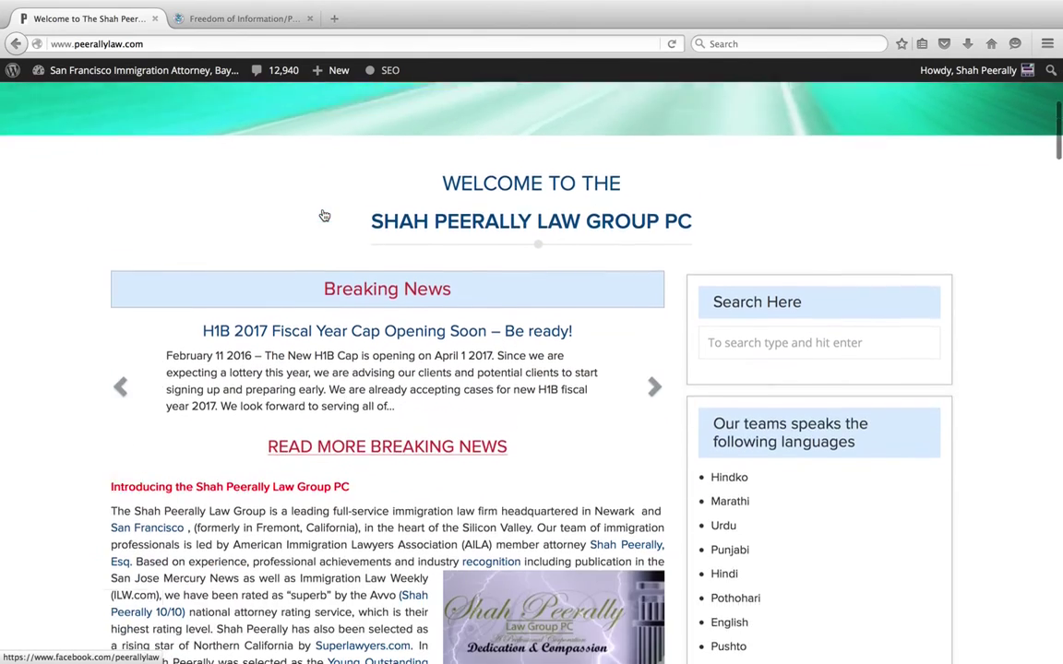
scroll(323, 214, "down", 9)
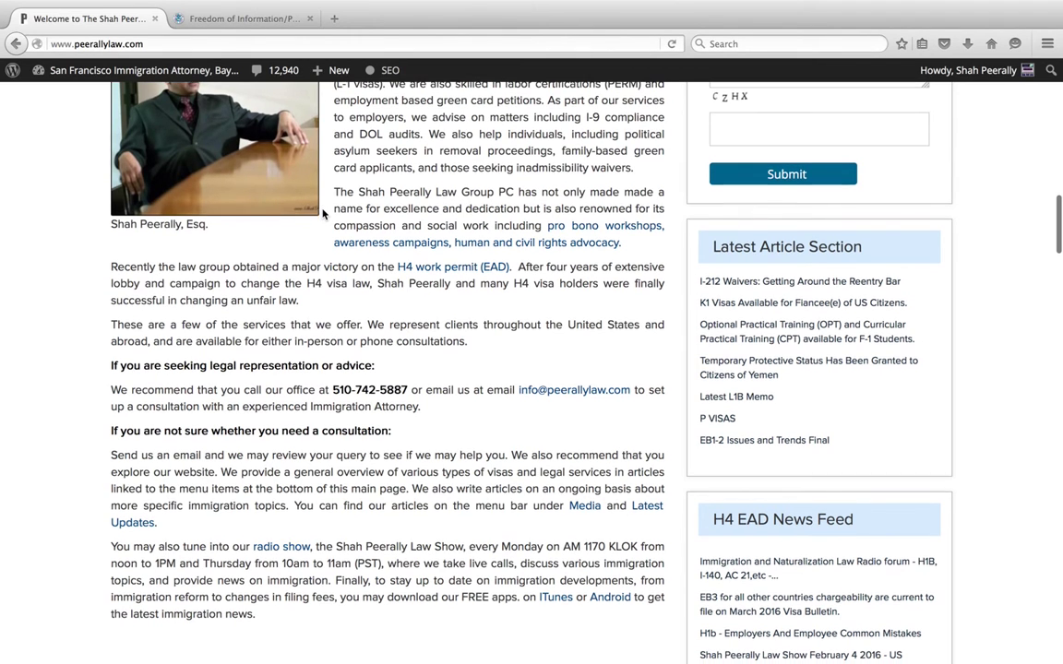
scroll(323, 214, "down", 1)
scroll(323, 214, "down", 5)
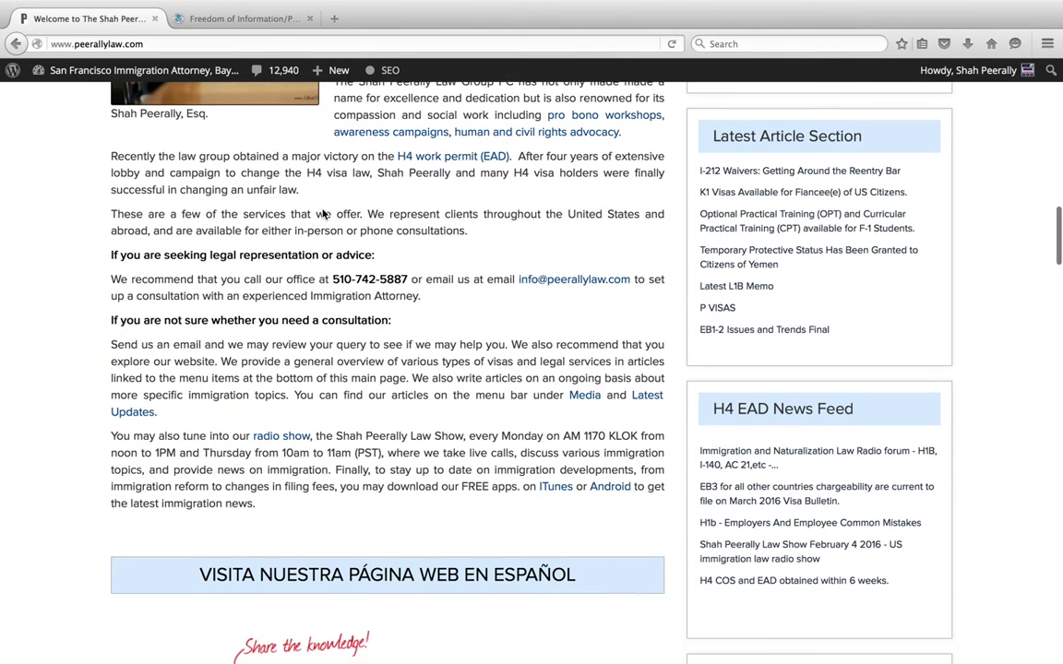
scroll(323, 214, "down", 5)
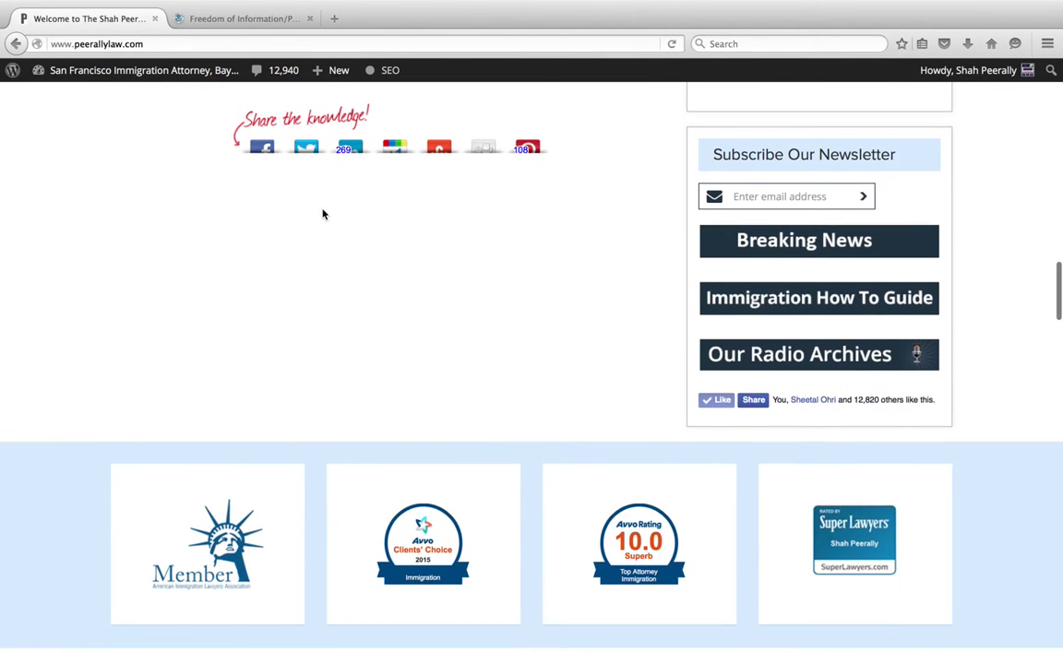
scroll(323, 214, "down", 1)
scroll(323, 214, "down", 3)
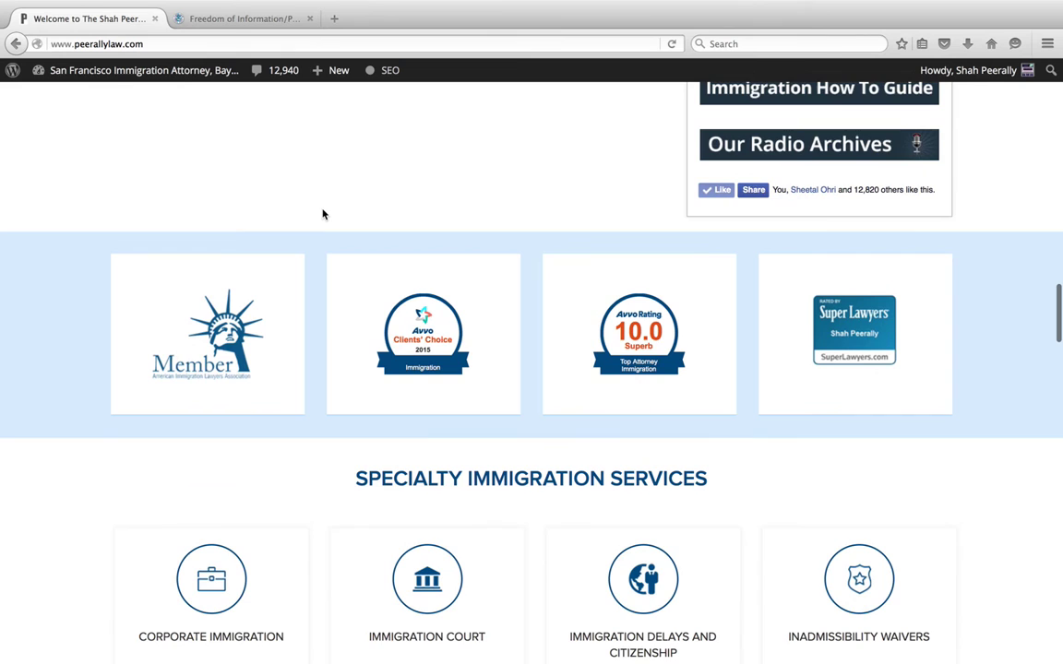
scroll(323, 214, "down", 9)
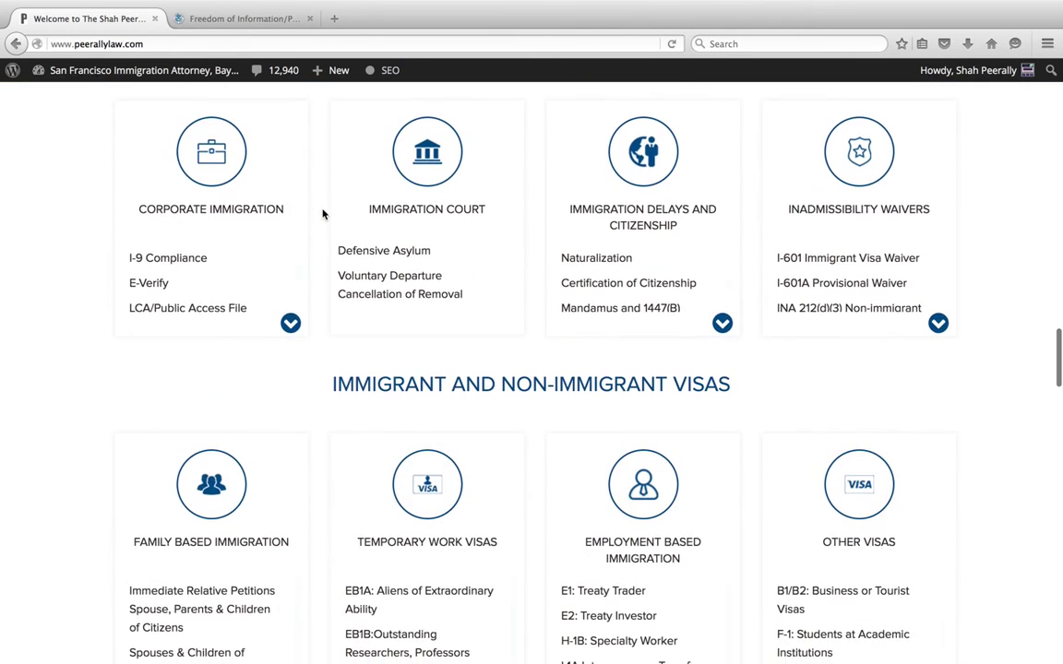
scroll(323, 214, "down", 10)
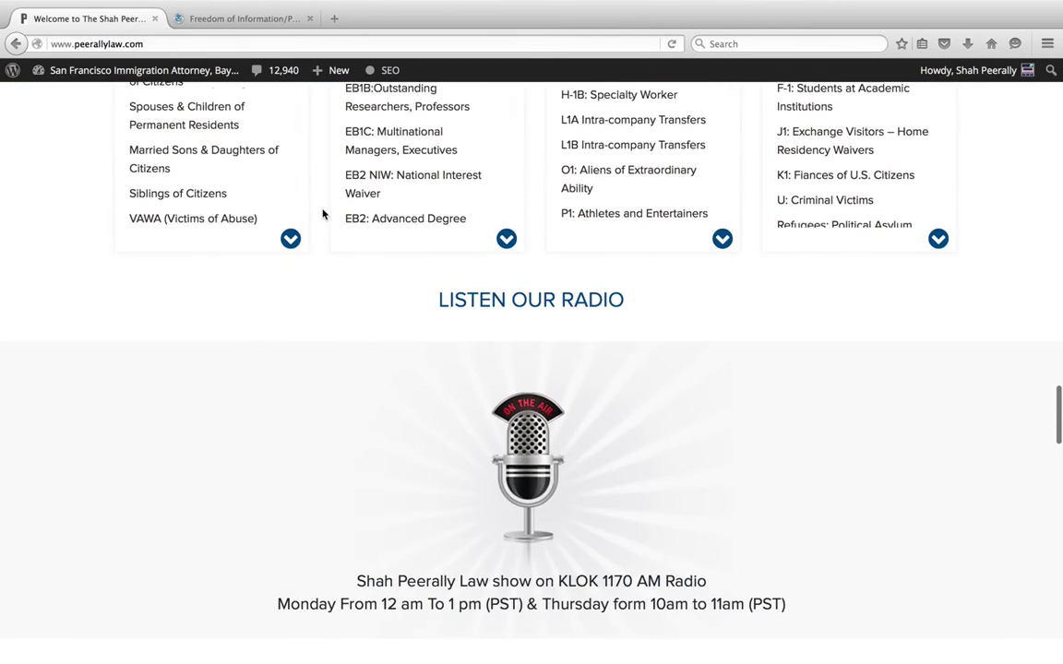
scroll(323, 214, "down", 1)
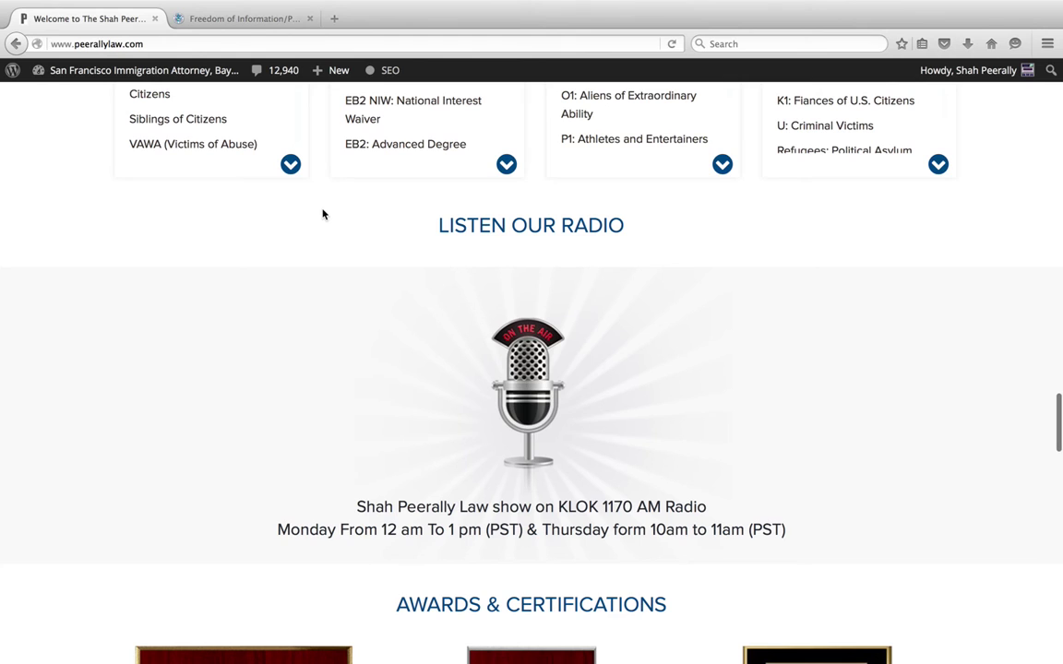
scroll(323, 215, "down", 2)
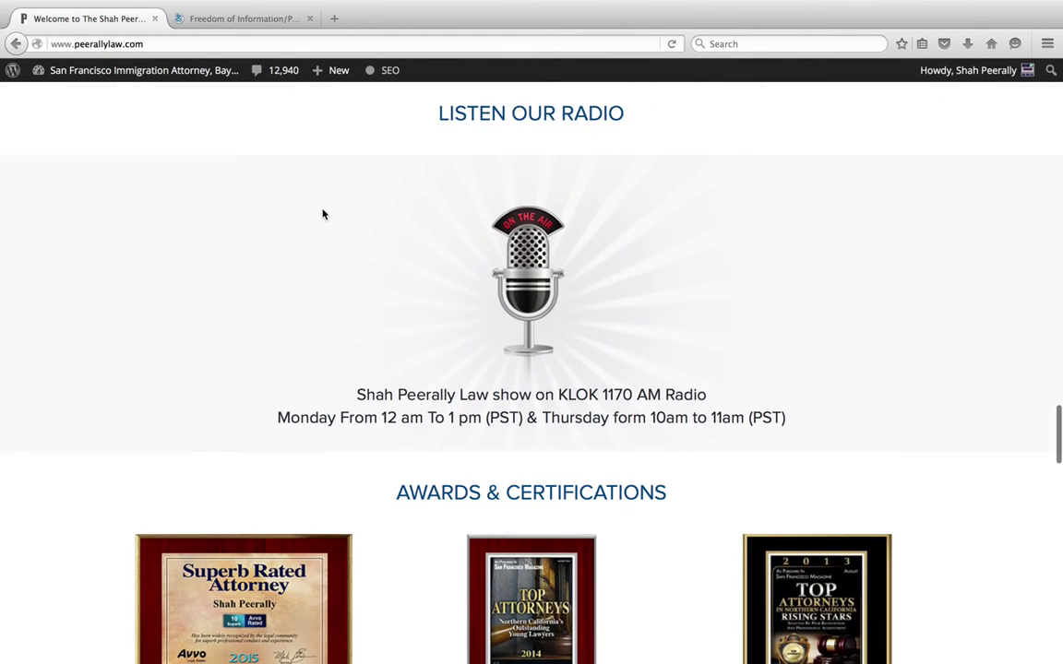
scroll(323, 214, "down", 1)
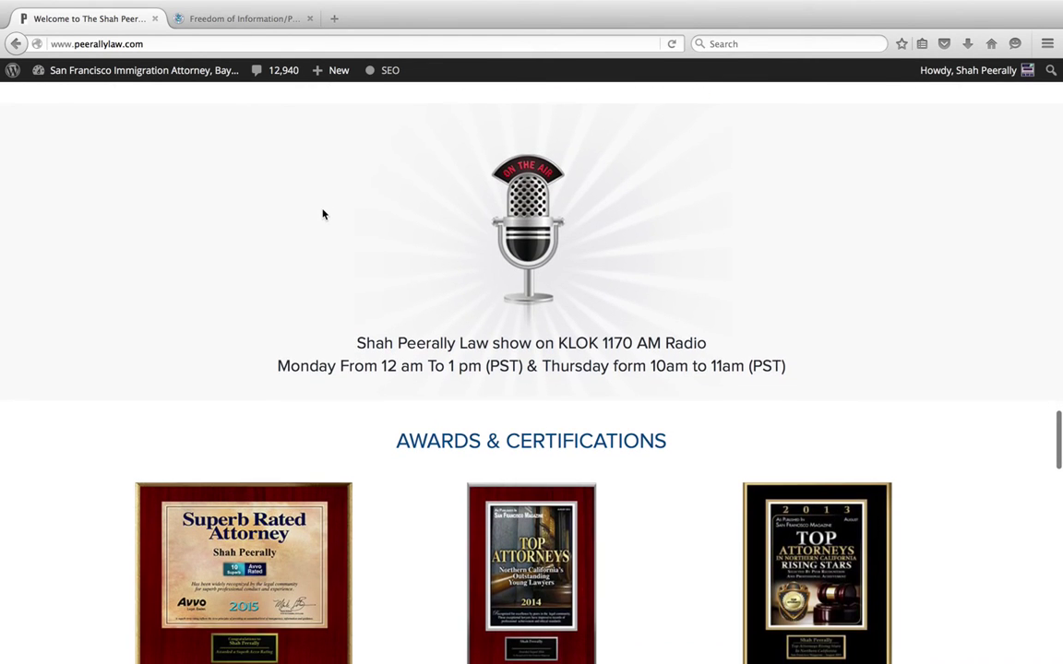
Take Firefox out of full screen so it shares the desktop with Preview.
mouse_move(323, 1)
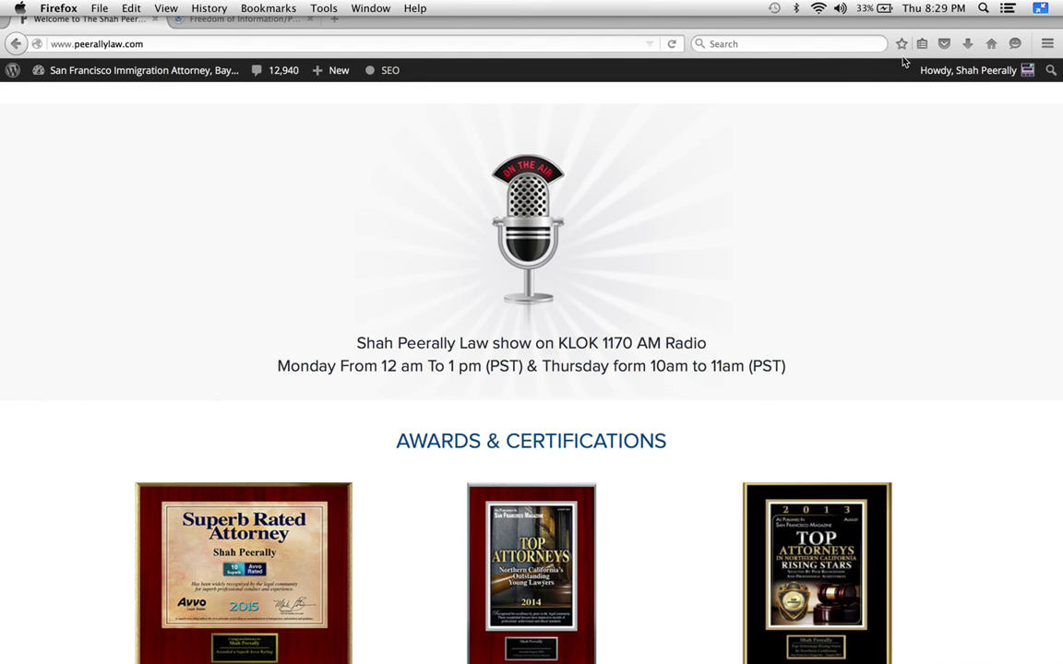
left_click(1041, 10)
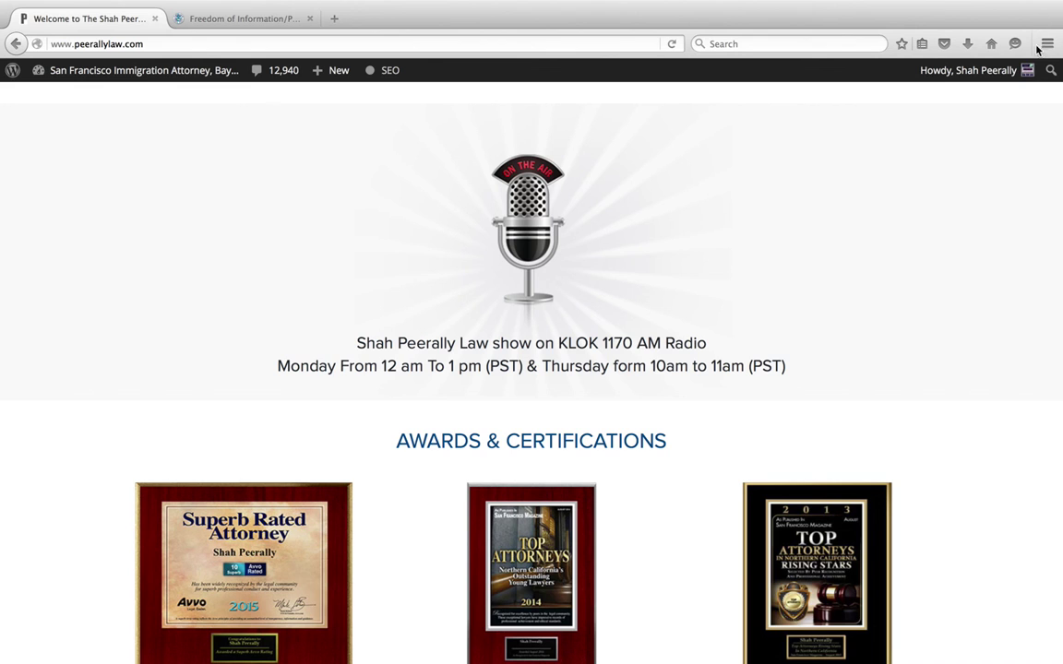
key("ctrl+super+f")
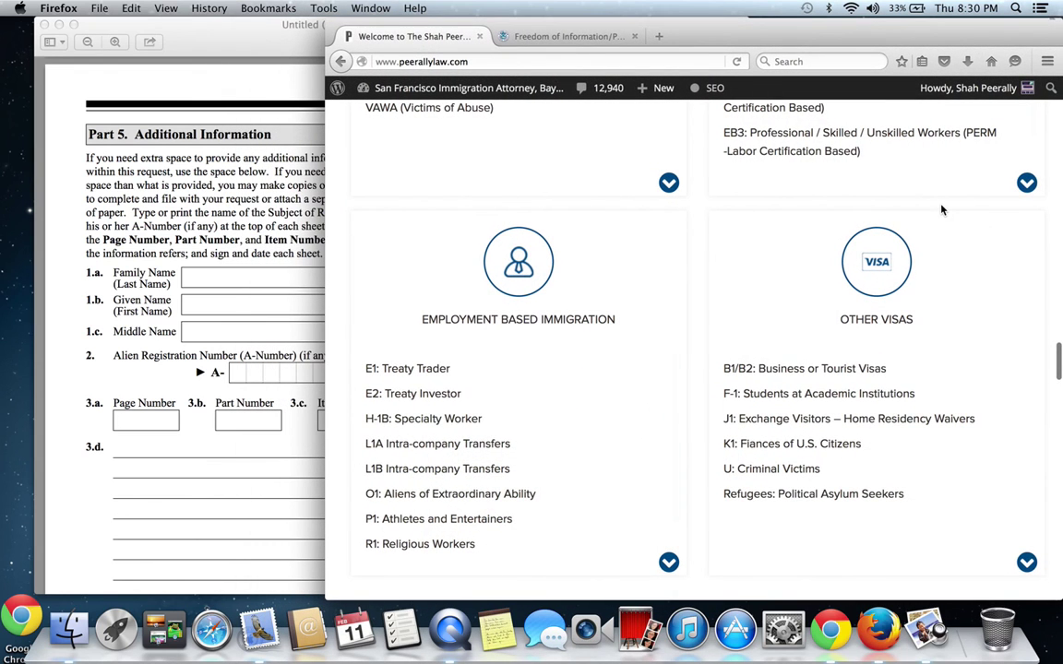